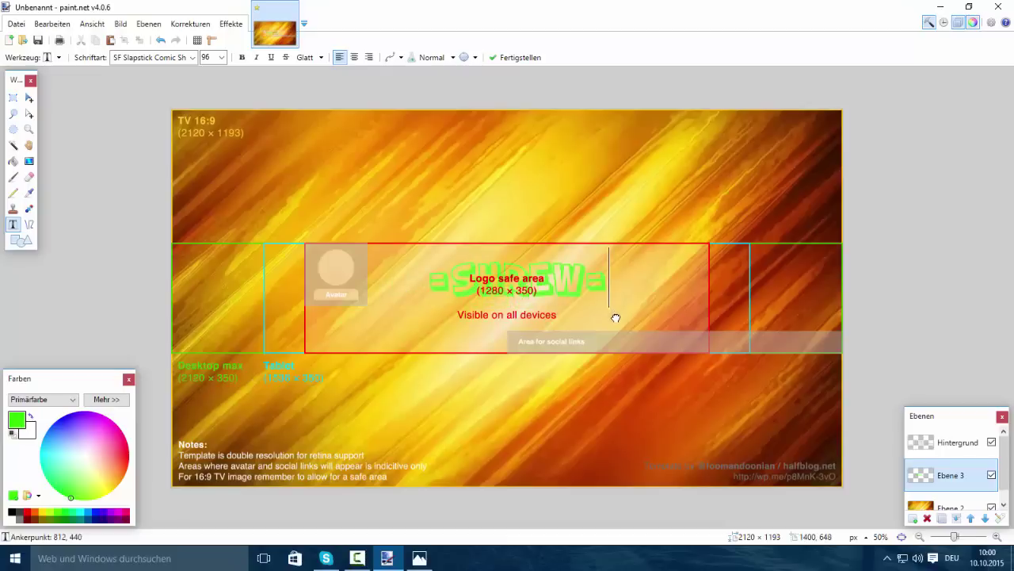
Clear the green text in the logo safe area and set the font size to 144.
key(BackSpace)
key(BackSpace)
key(BackSpace)
key(BackSpace)
key(BackSpace)
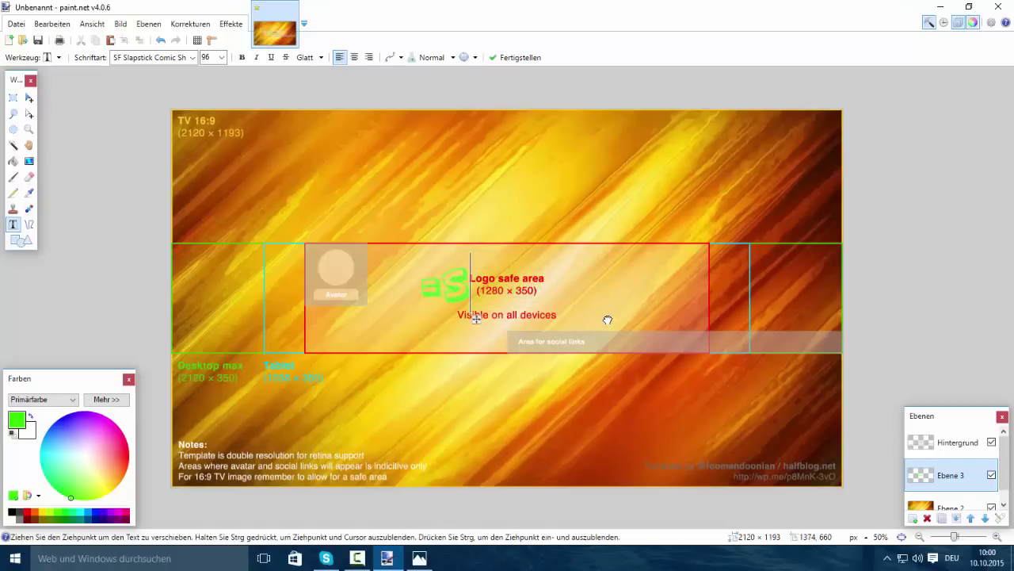
click(222, 57)
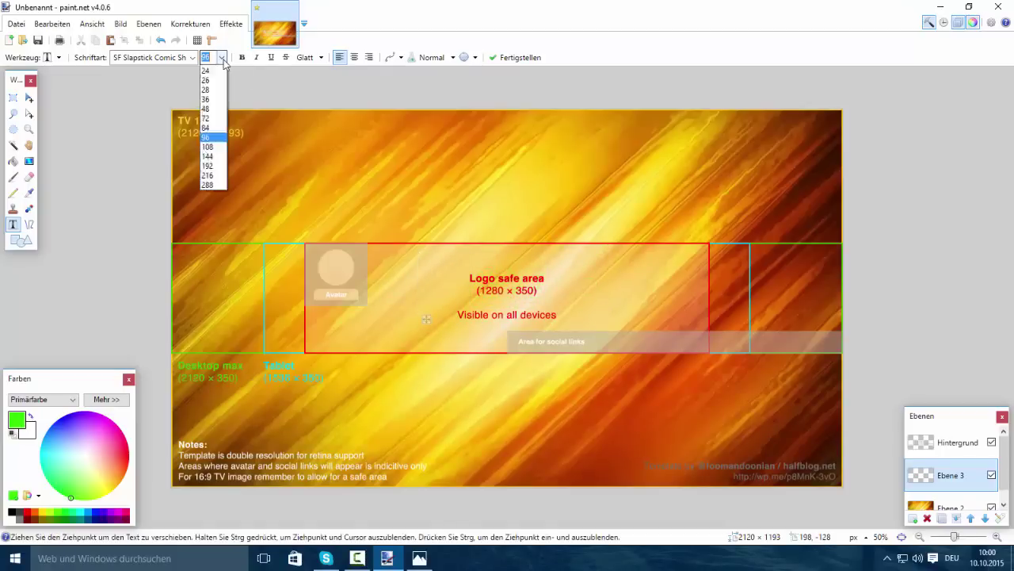
click(214, 250)
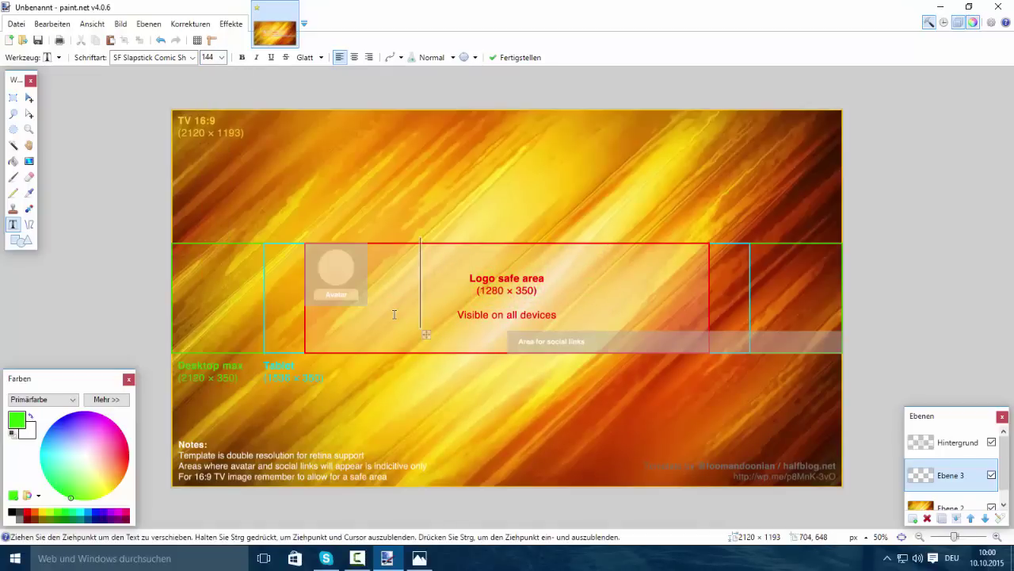
Enter the text =SHREW= and move it to the horizontal middle of the logo safe area.
text(-SHIRE)
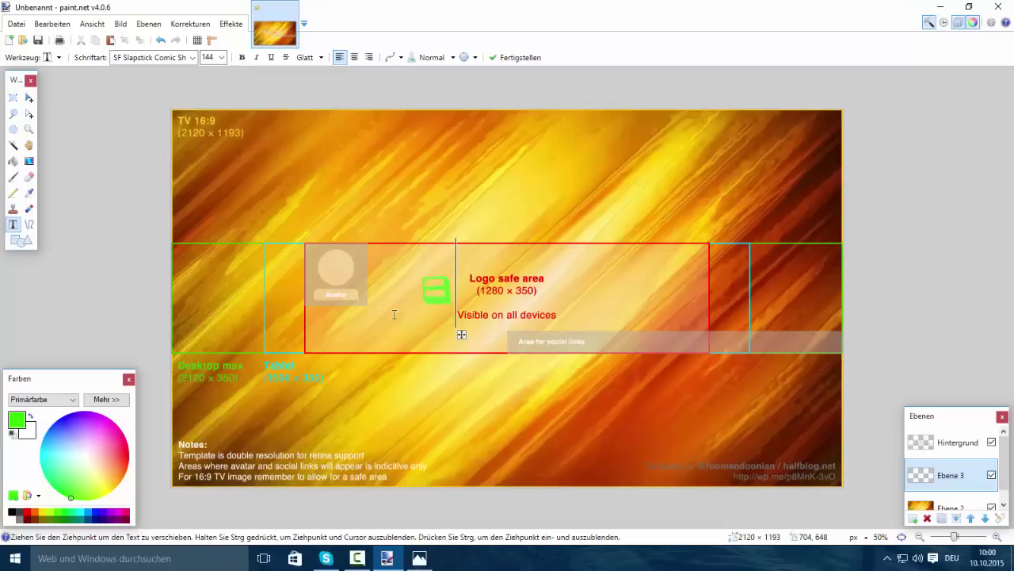
text(W-)
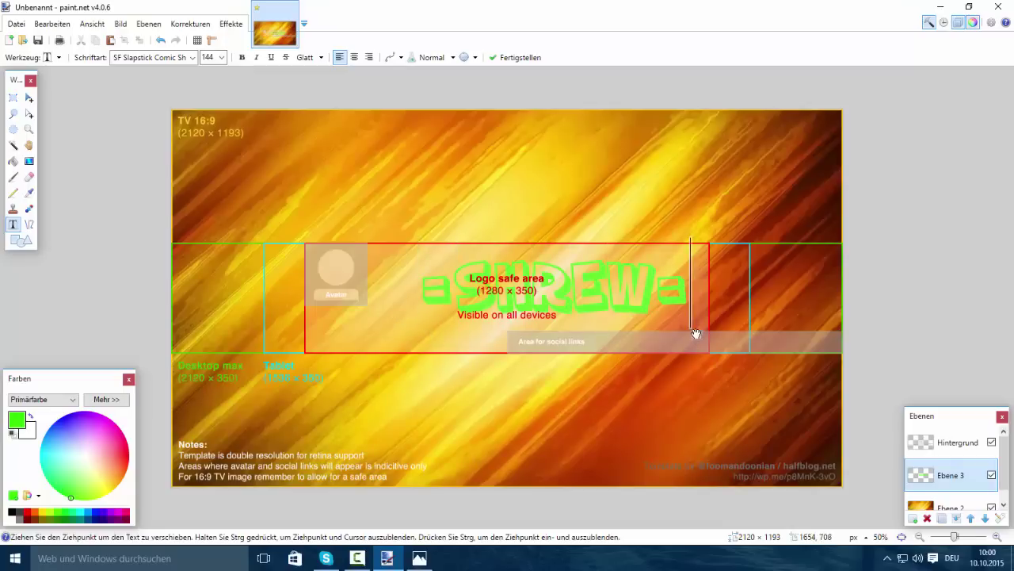
drag(696, 334, 657, 327)
key(Escape)
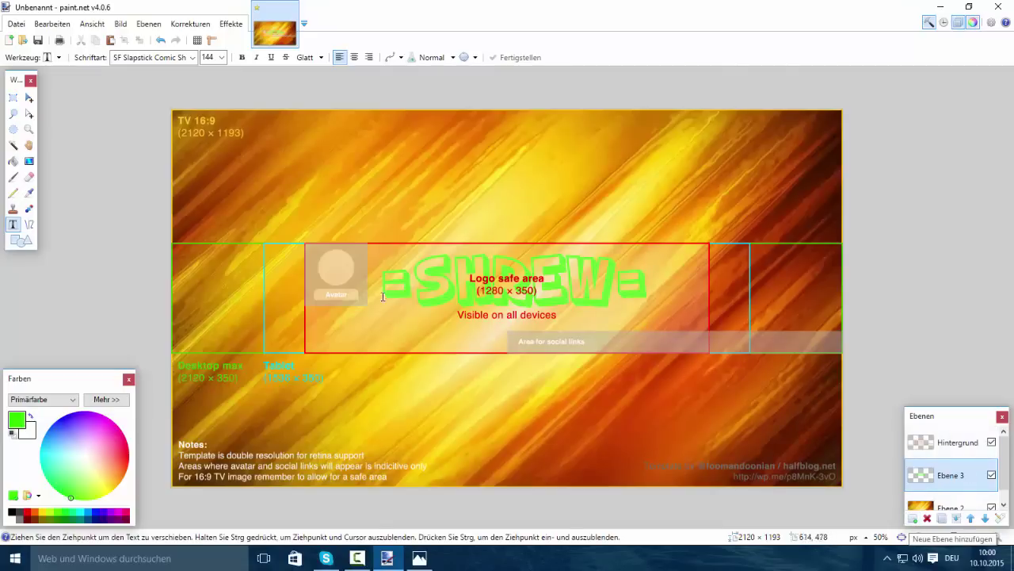
Add a new layer and paste into it the Facebook logo copied from the desktop image fb.
click(913, 518)
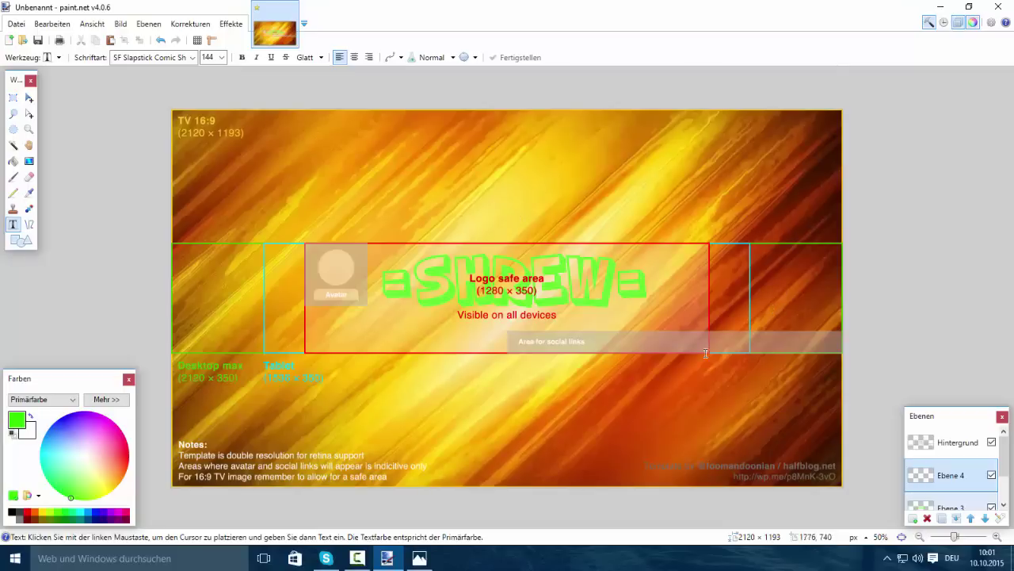
click(936, 7)
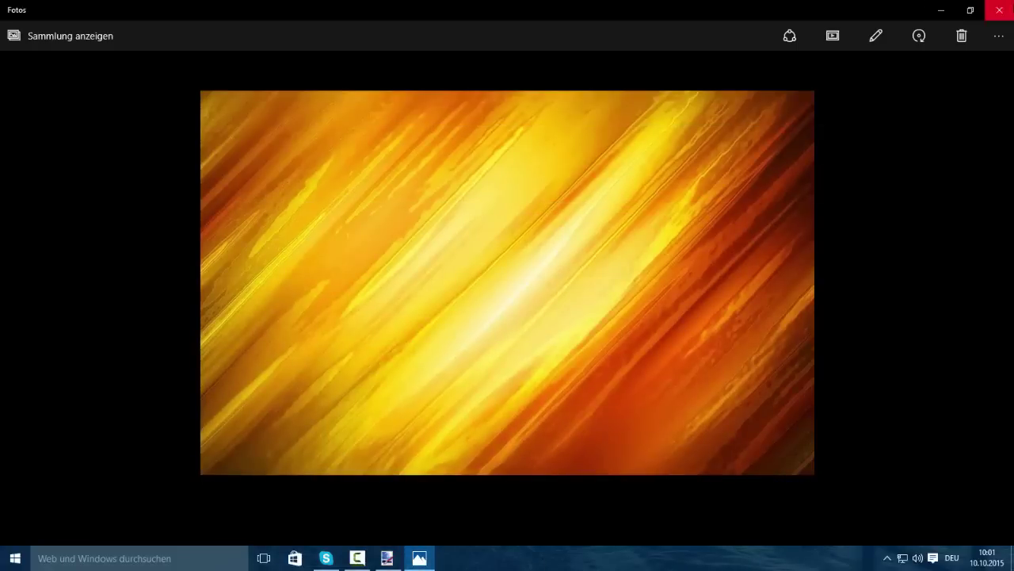
click(998, 6)
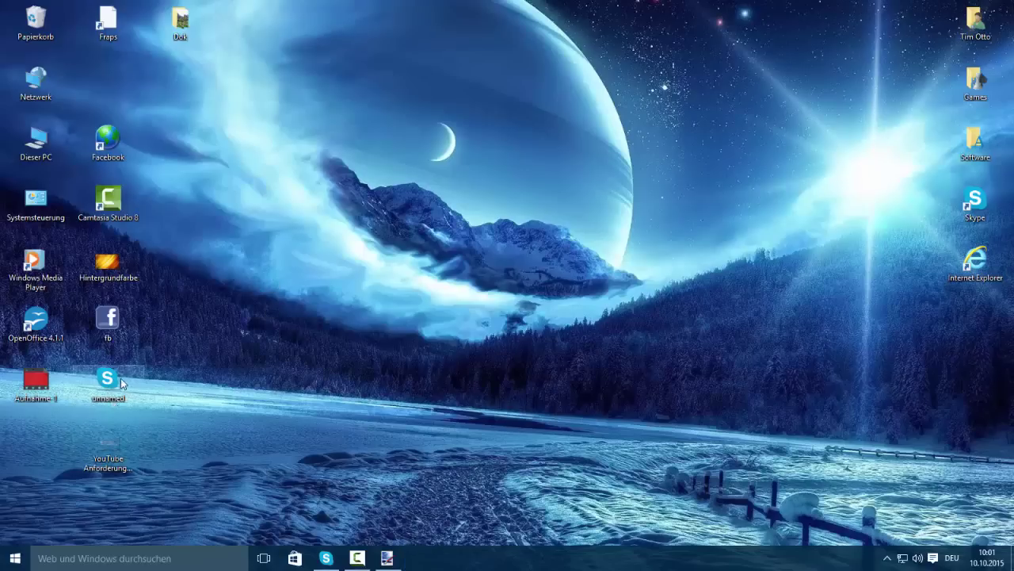
double_click(118, 326)
right_click(544, 300)
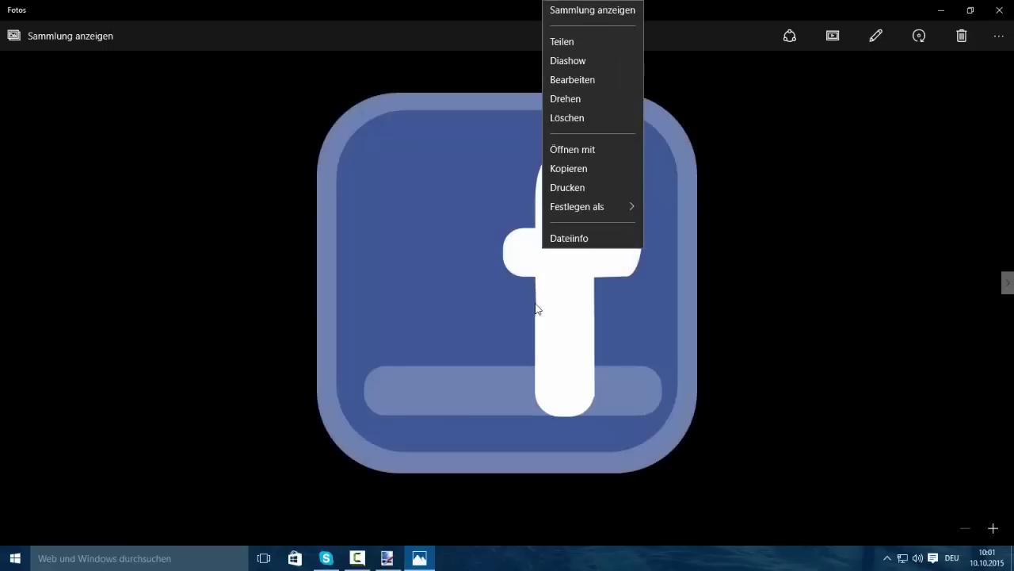
click(587, 182)
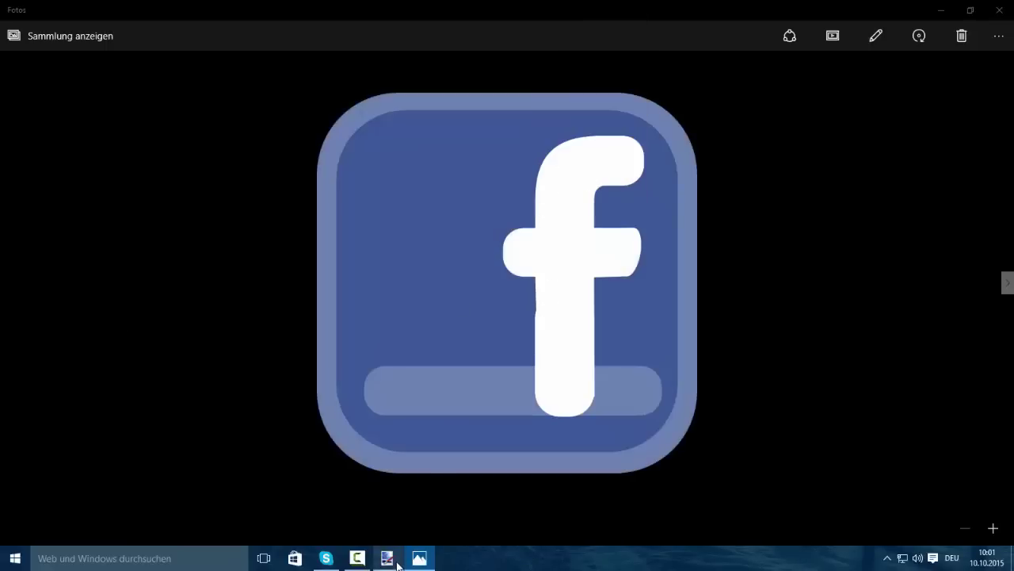
click(389, 558)
key(ctrl+v)
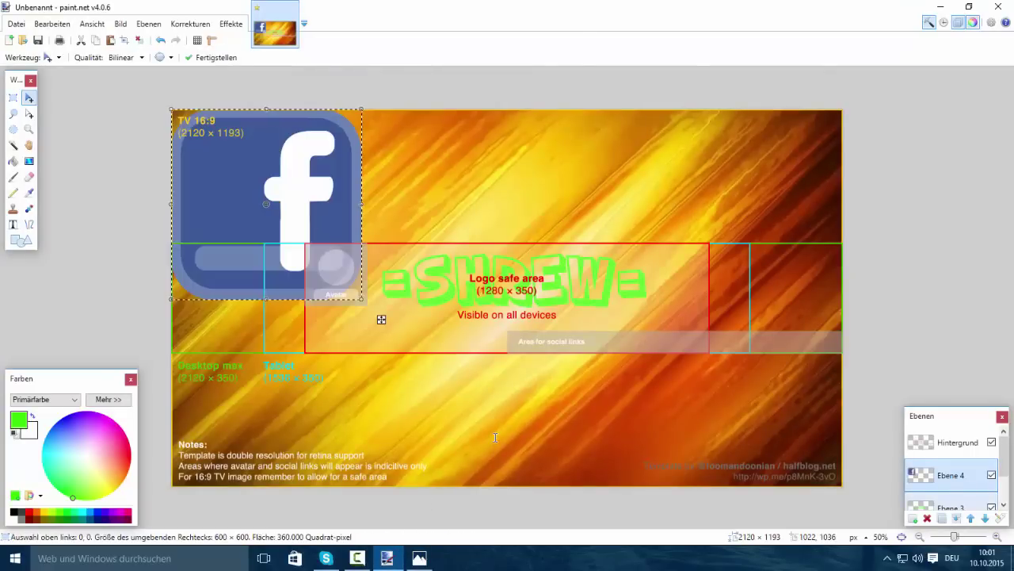
Shrink the Facebook logo to about 82 × 88 pixels and place it just below the avatar area.
drag(317, 186, 395, 263)
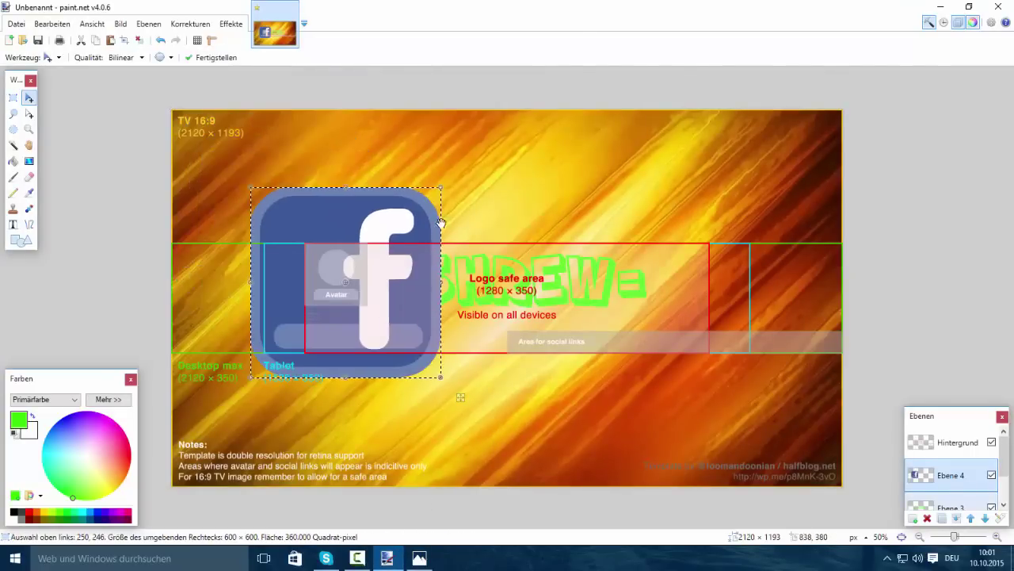
drag(438, 190, 363, 330)
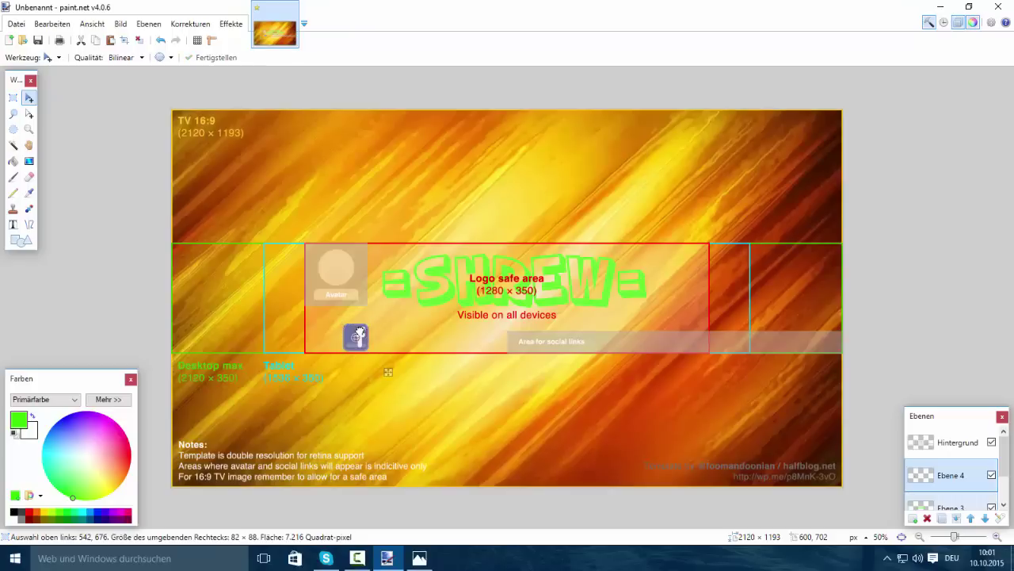
drag(359, 327, 356, 324)
key(Return)
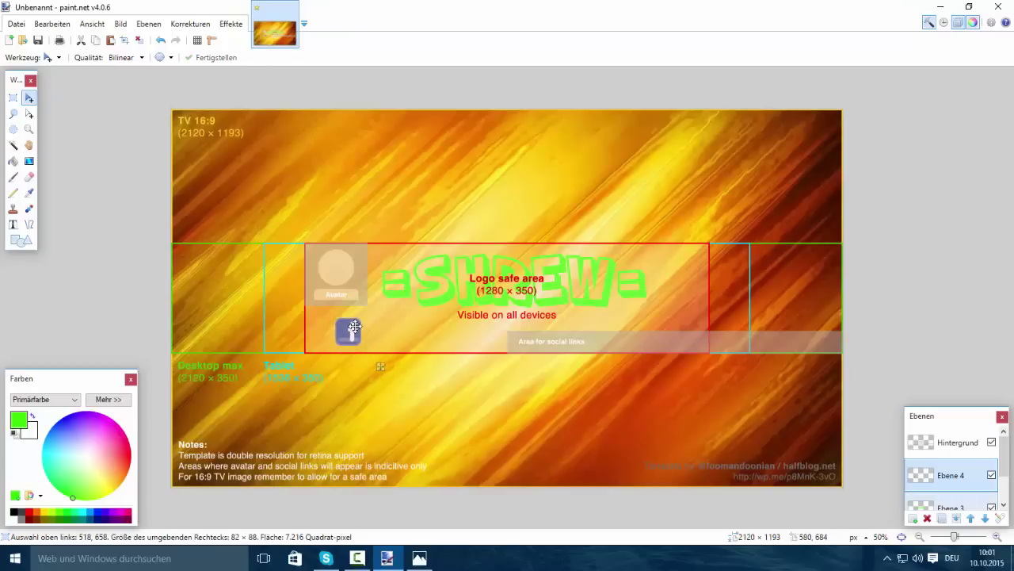
Rotate the Facebook icon by about 0.89° and add another new layer above its layer.
click(354, 326)
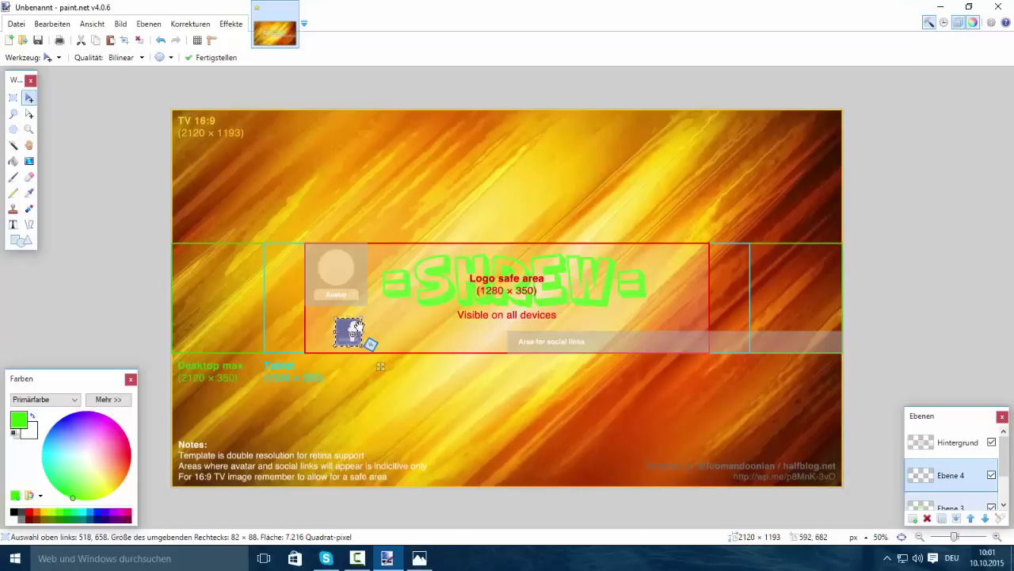
key(ctrl+plus)
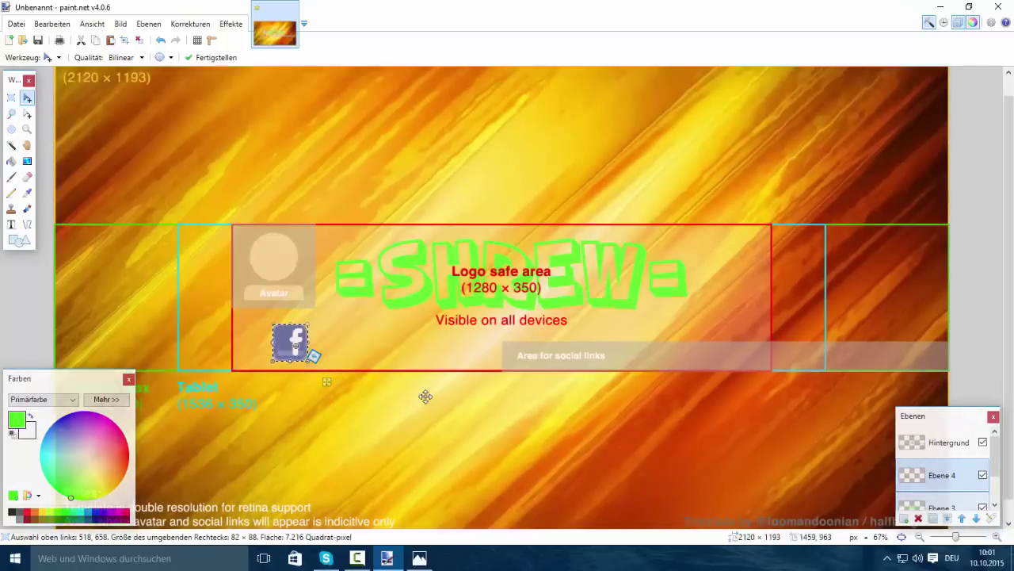
drag(312, 353, 323, 269)
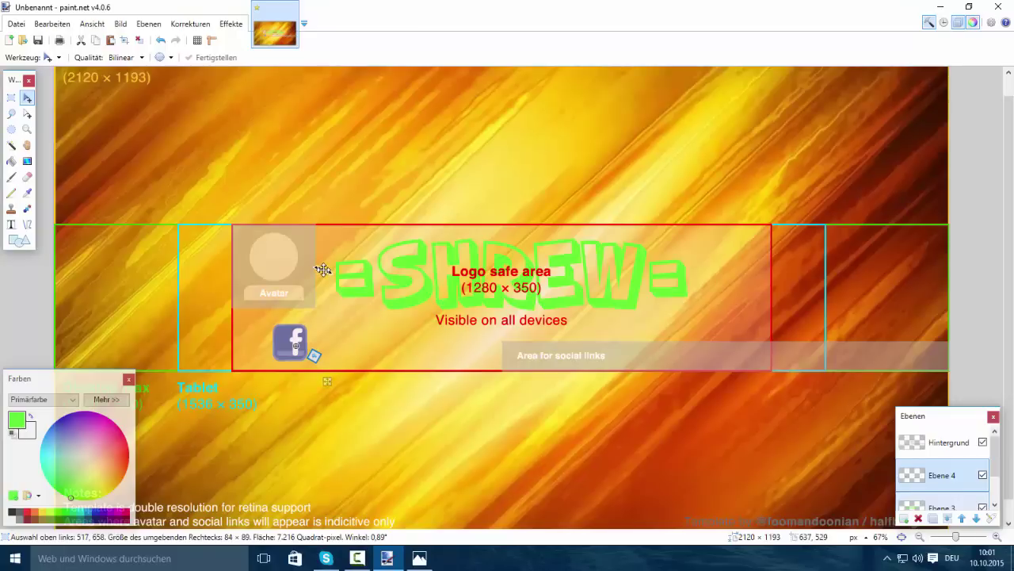
key(ctrl+d)
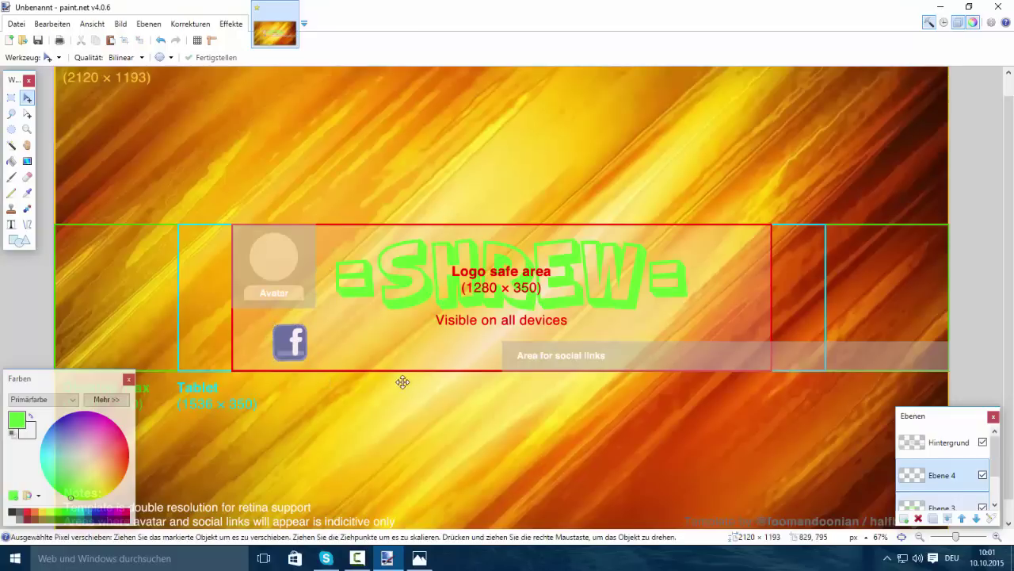
click(903, 518)
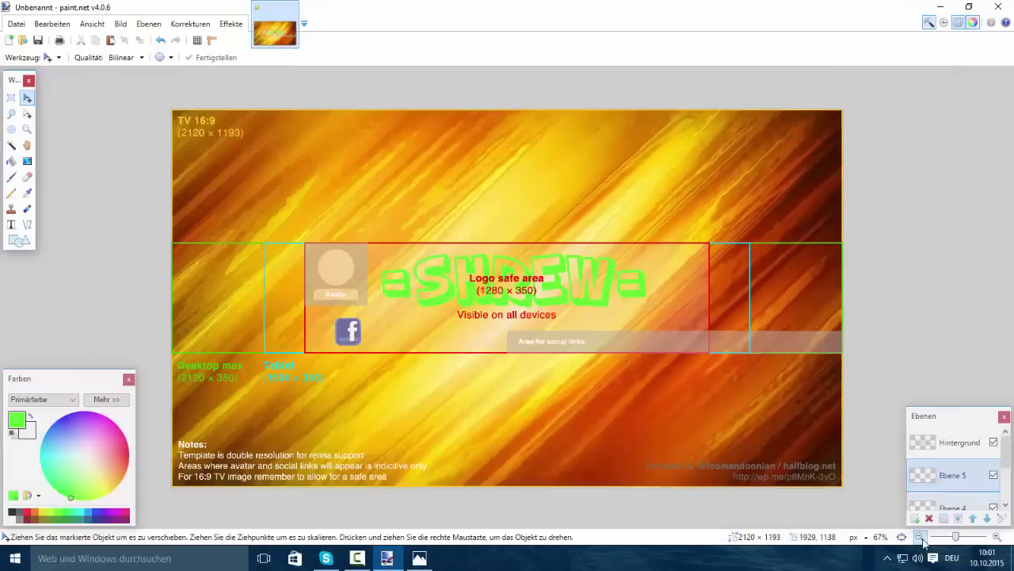
click(920, 536)
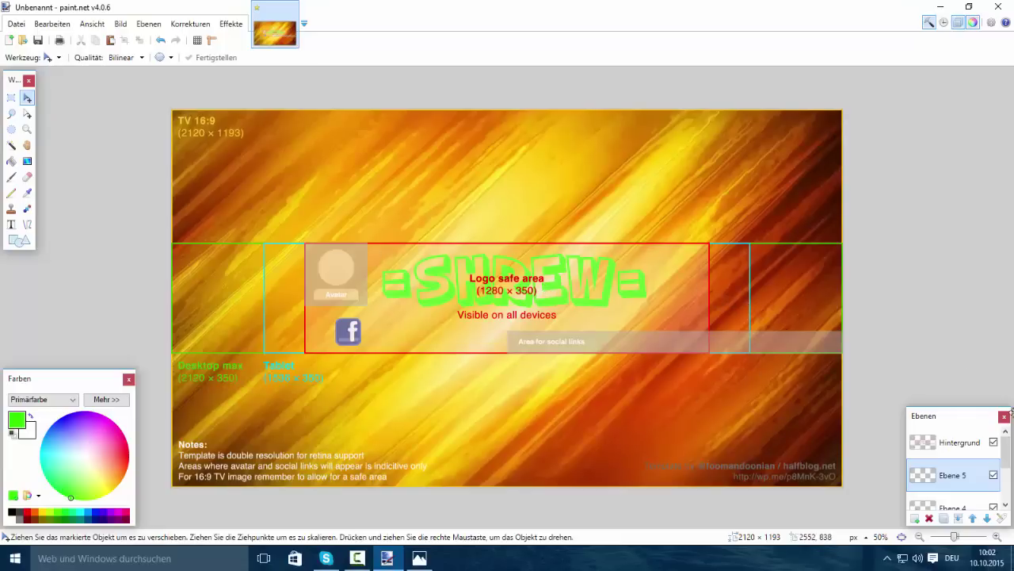
Open the layer properties of the text layer Ebene 3 and set its blend mode to Multiplizieren.
drag(1008, 456, 1008, 481)
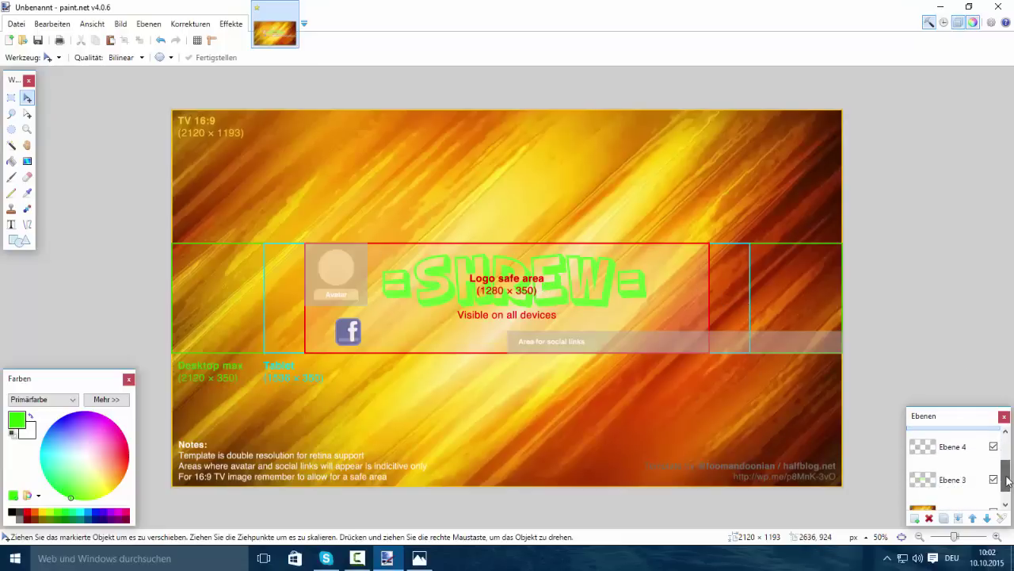
click(956, 480)
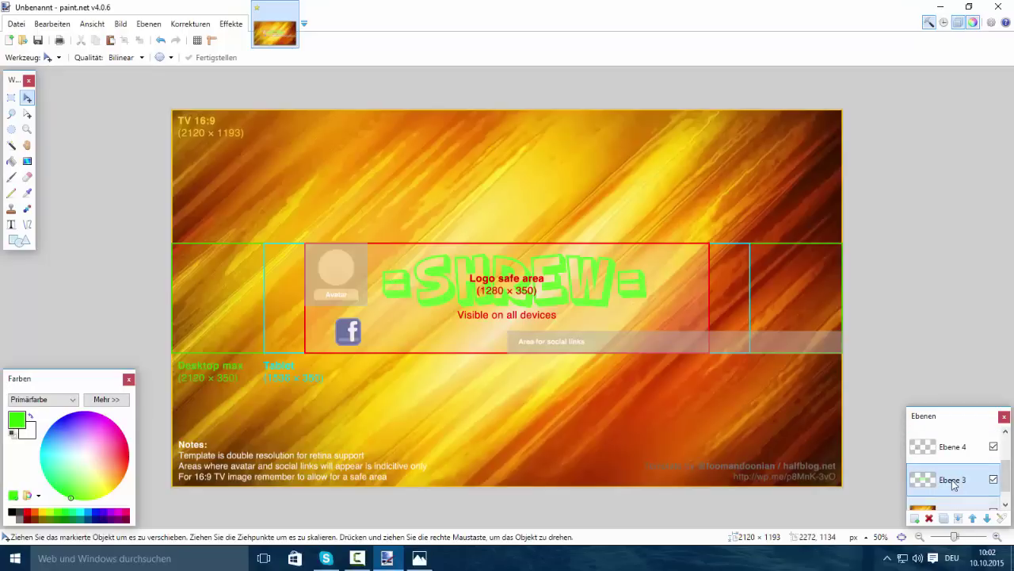
double_click(954, 485)
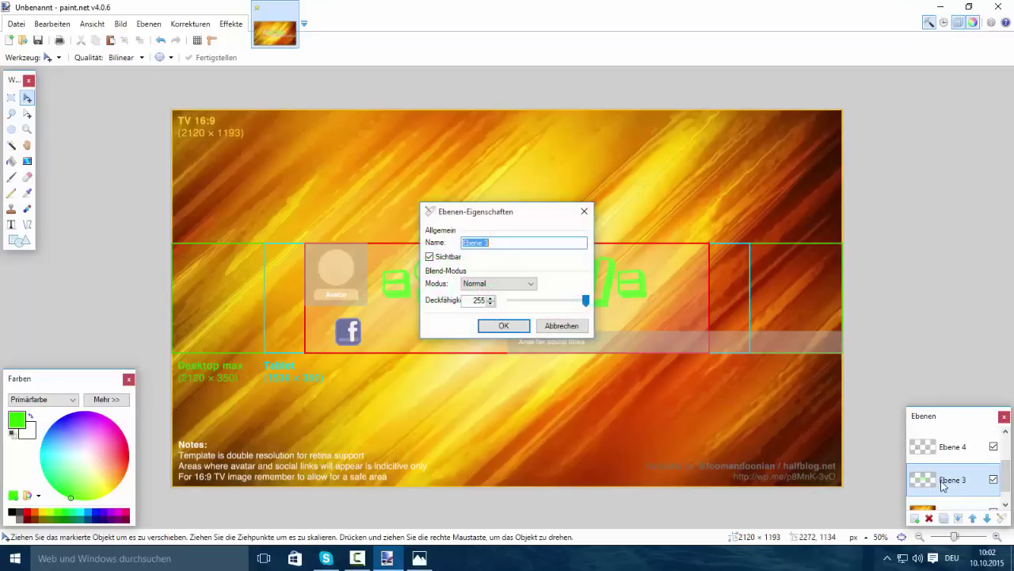
drag(512, 220, 778, 261)
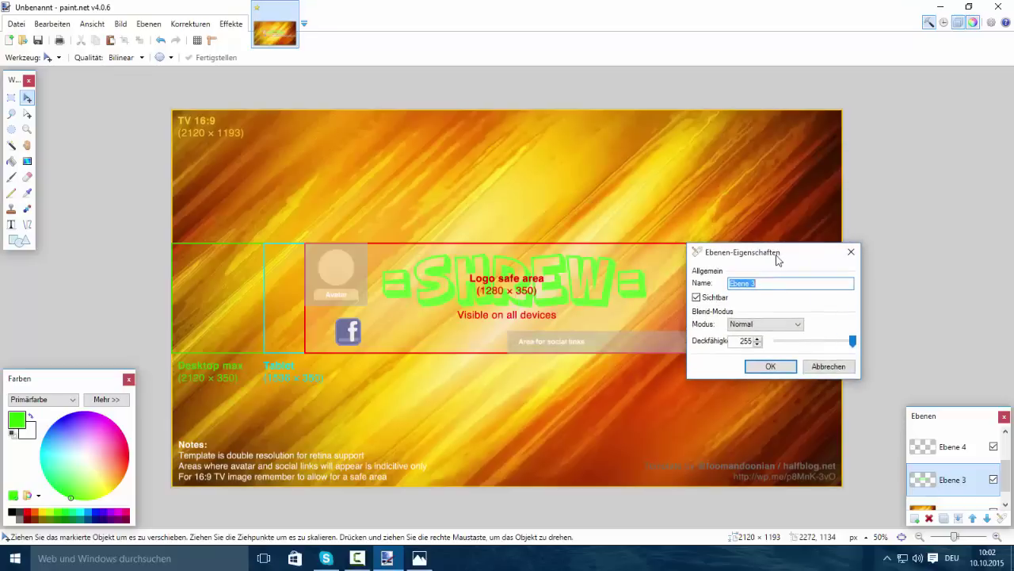
click(800, 327)
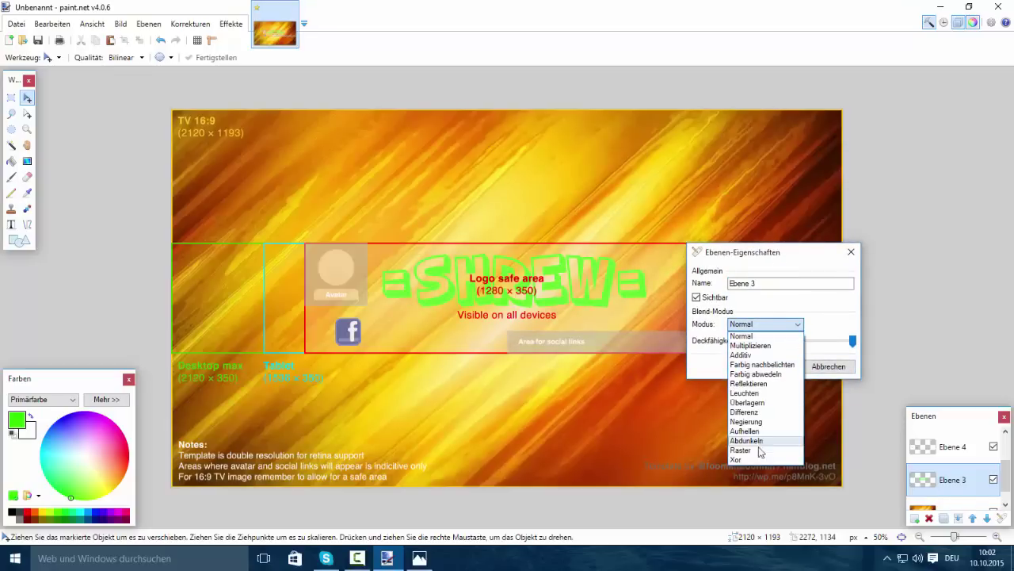
click(759, 346)
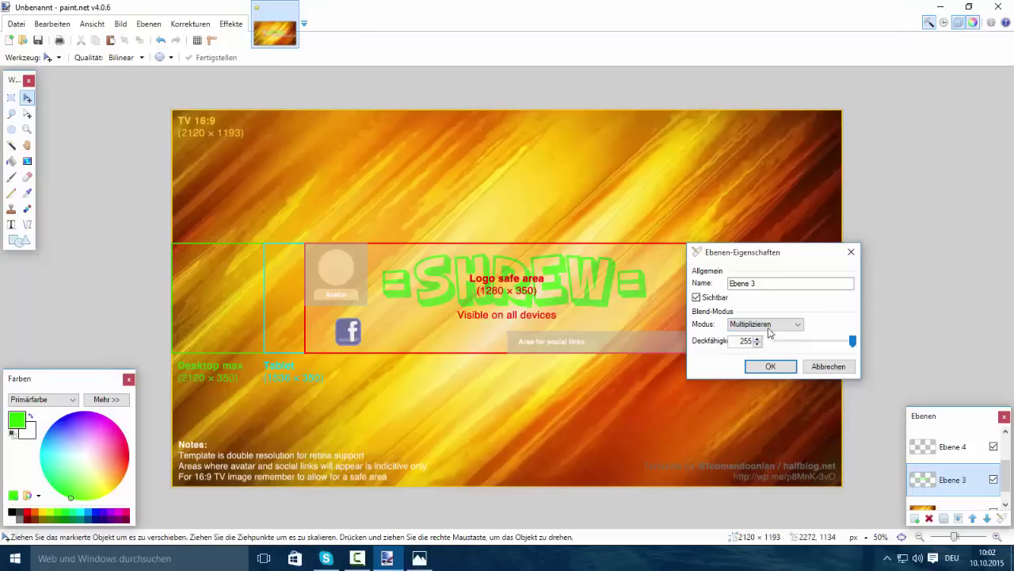
Try the blend modes Additiv, Farbig nachbelichten, Farbig abwedeln, Reflektieren and Leuchten on the =SHREW= text layer.
click(780, 325)
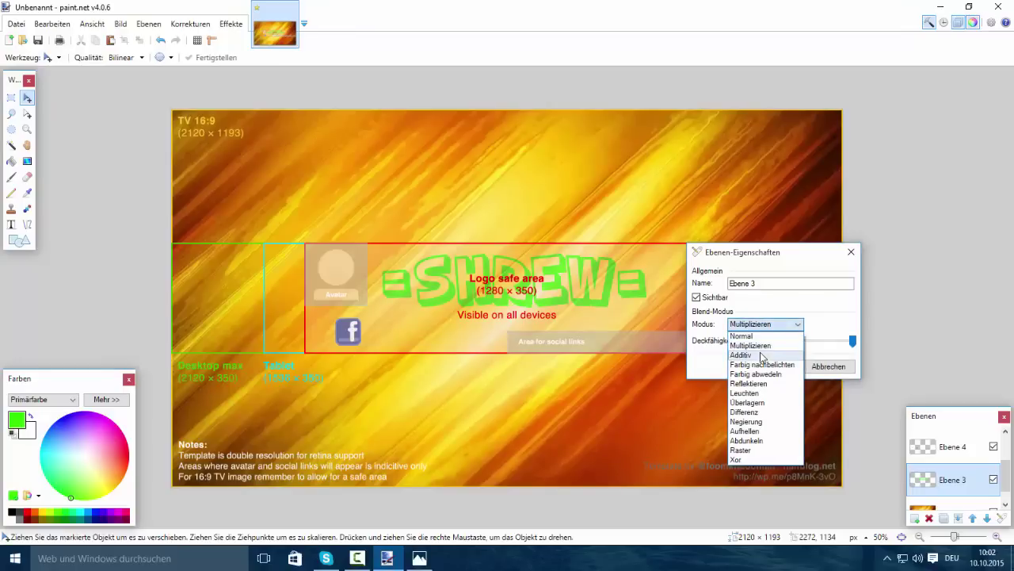
click(761, 356)
click(792, 325)
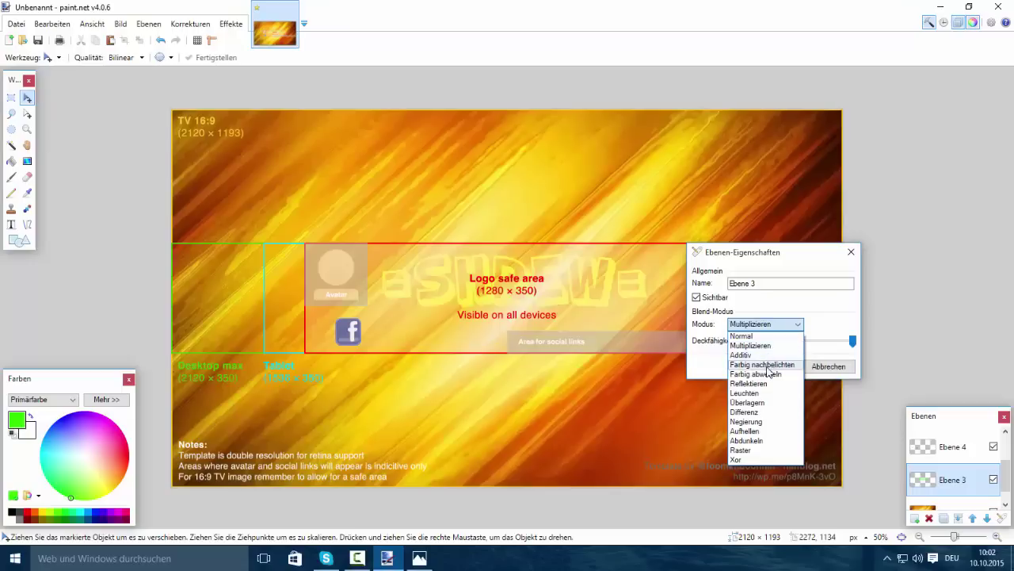
click(766, 365)
click(783, 326)
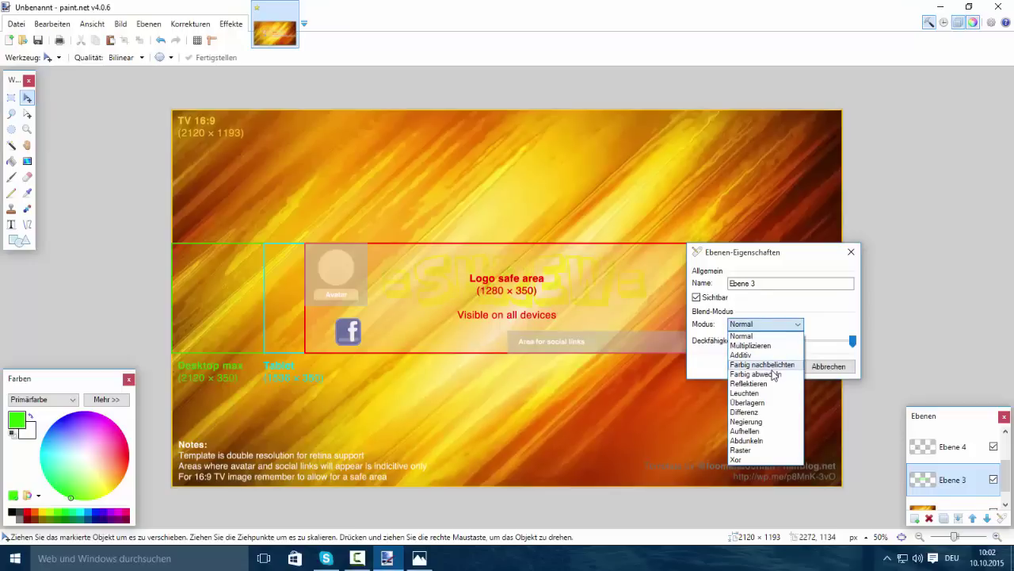
click(773, 374)
click(795, 324)
click(761, 383)
click(793, 325)
click(763, 393)
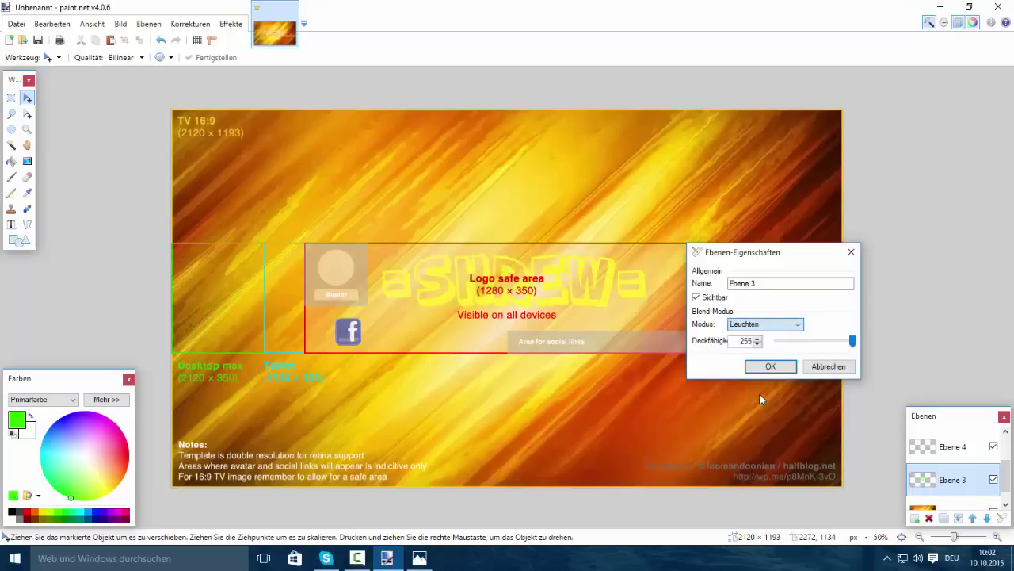
Try the blend modes Überlagern, Differenz, Aufhellen, Abdunkeln and Raster on the =SHREW= text layer.
click(797, 324)
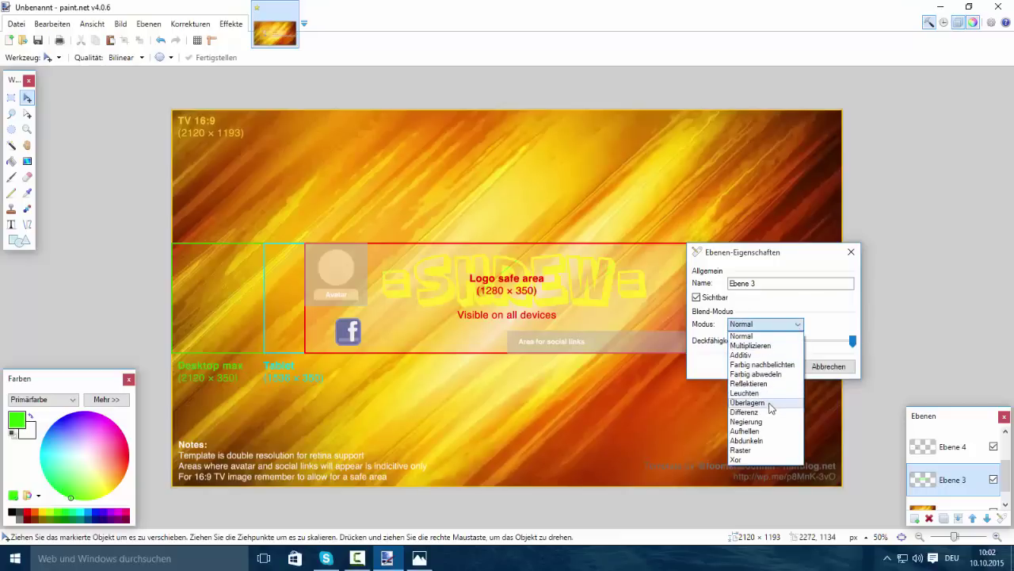
click(769, 402)
click(796, 324)
click(763, 419)
click(795, 324)
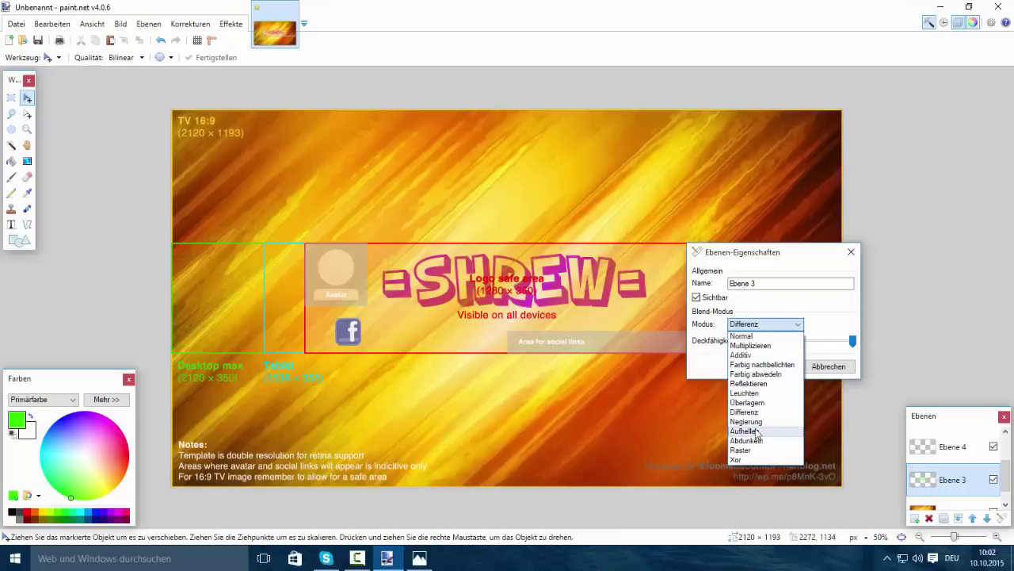
click(755, 430)
click(797, 324)
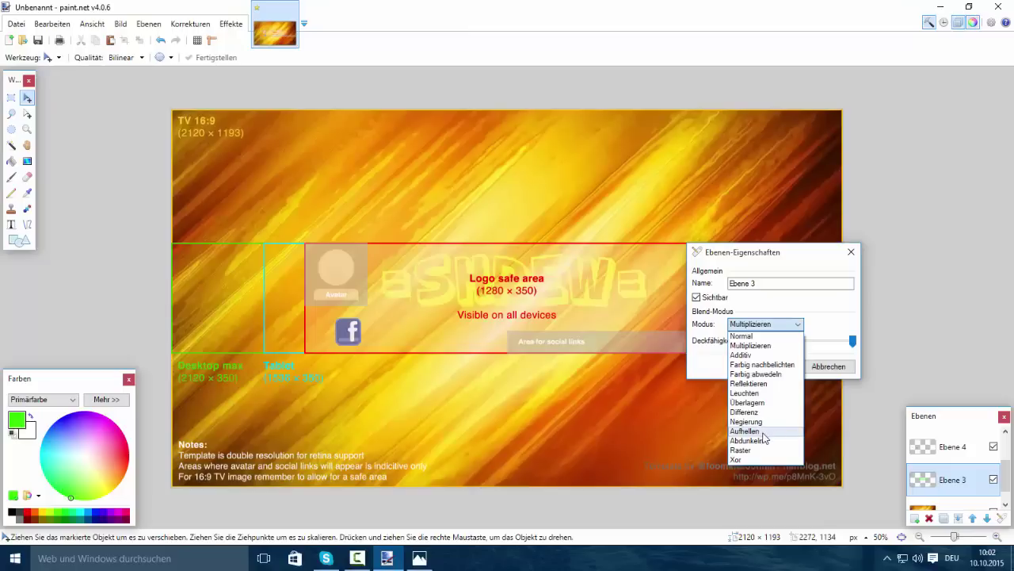
click(763, 437)
click(797, 325)
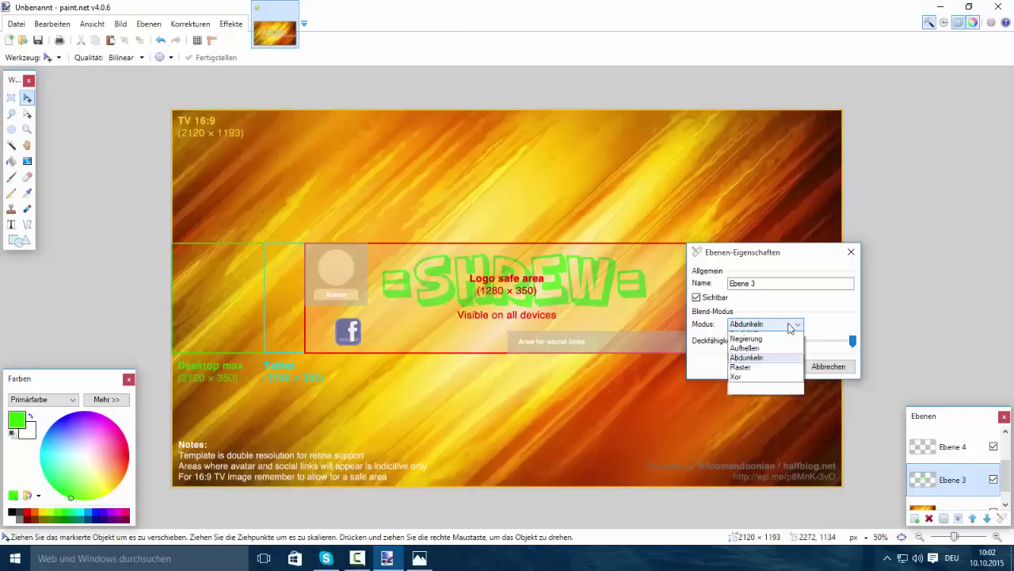
click(757, 449)
Set the blend mode of the =SHREW= text layer to Xor and apply the layer properties.
click(797, 325)
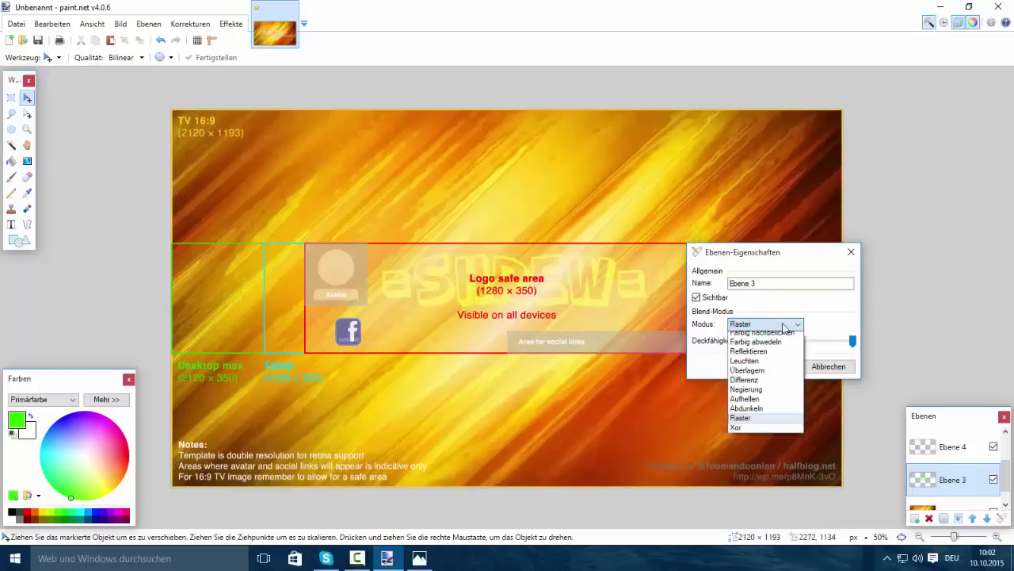
click(740, 461)
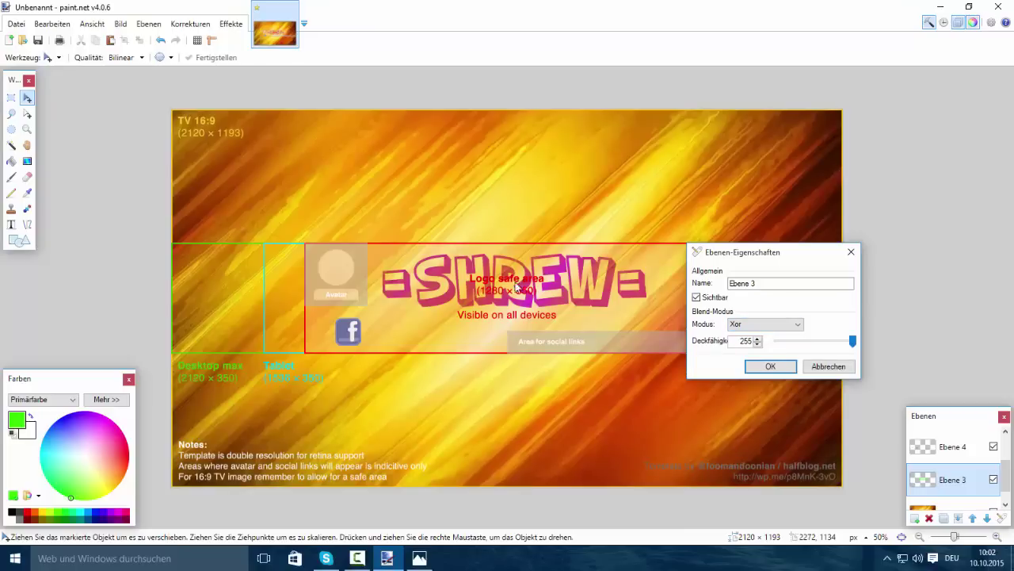
click(770, 366)
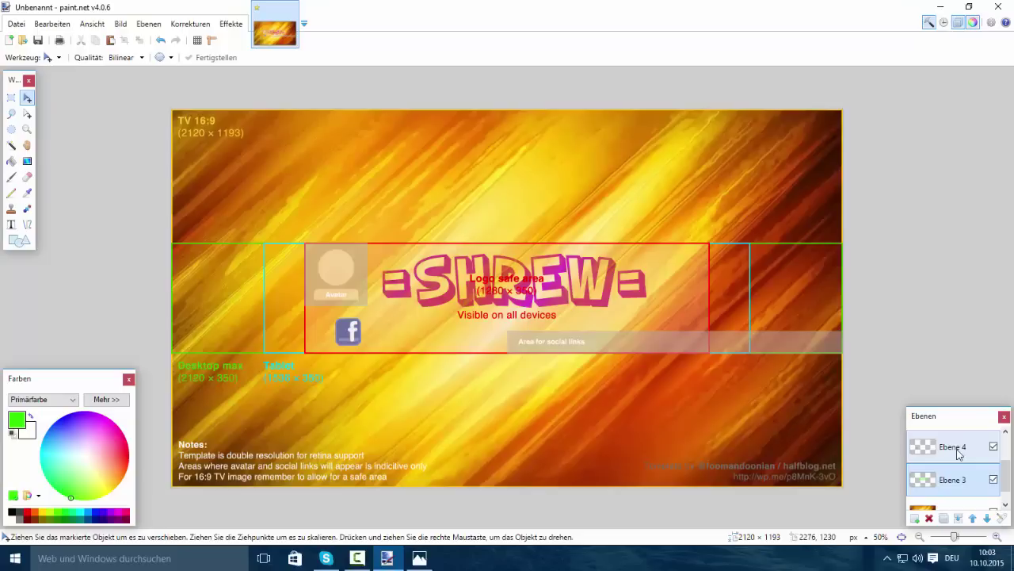
Open the layer properties of the Facebook icon's layer, Ebene 4.
scroll(959, 460, down, 1)
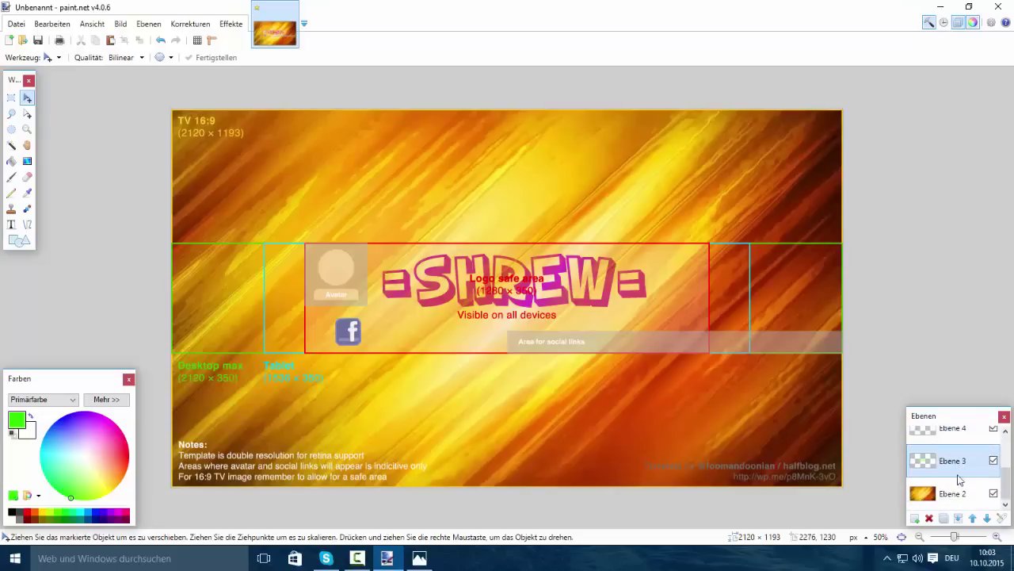
click(957, 436)
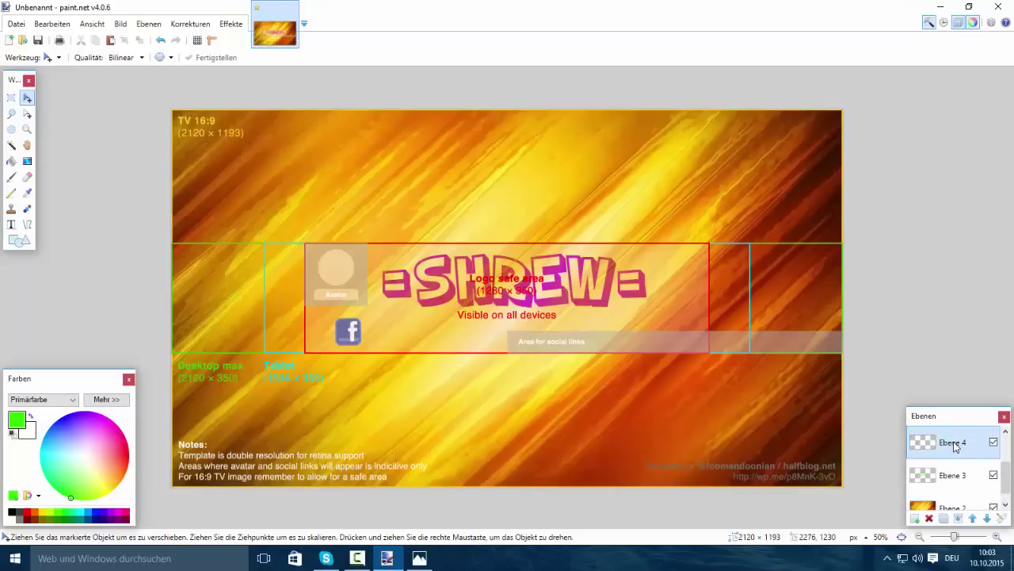
double_click(955, 448)
Try the blend modes Reflektieren, Negierung and Aufhellen on the Facebook icon's layer.
click(499, 283)
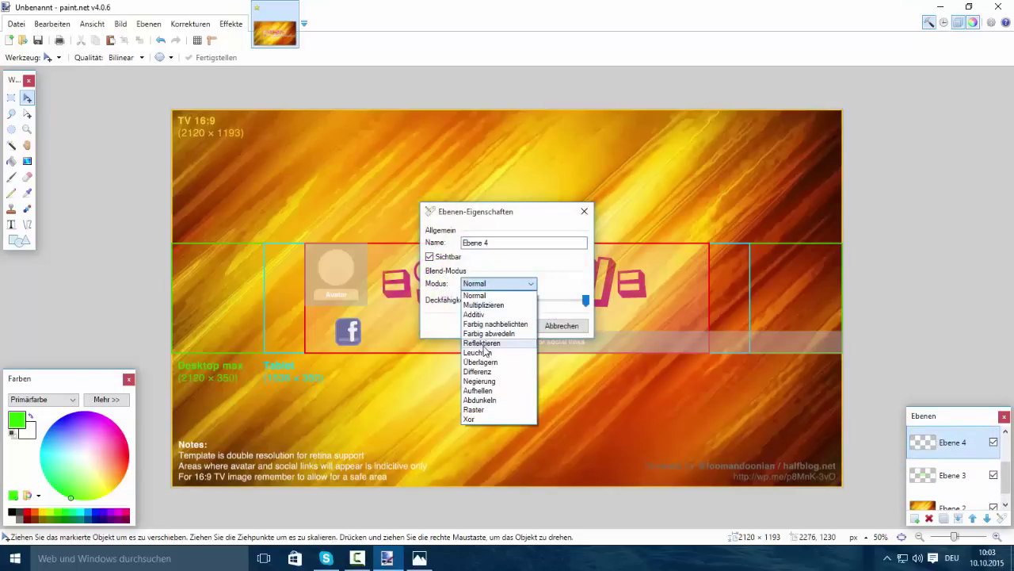
click(485, 349)
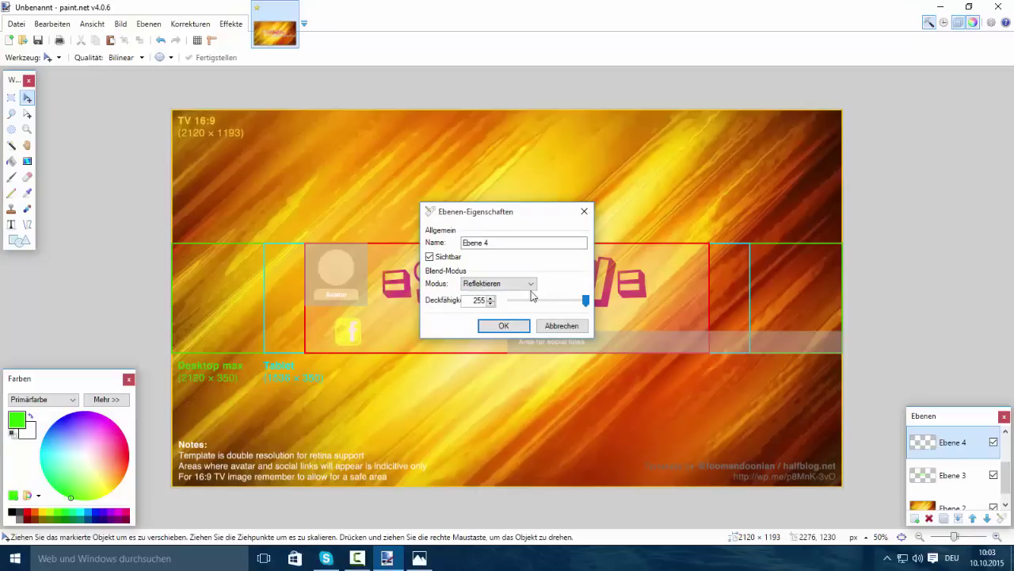
click(529, 284)
click(480, 372)
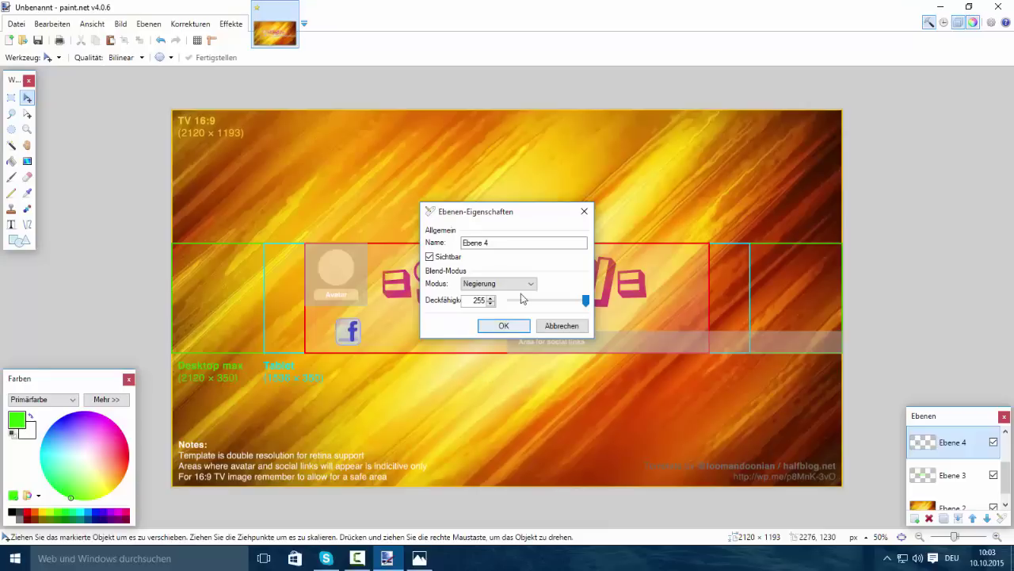
click(519, 284)
click(500, 399)
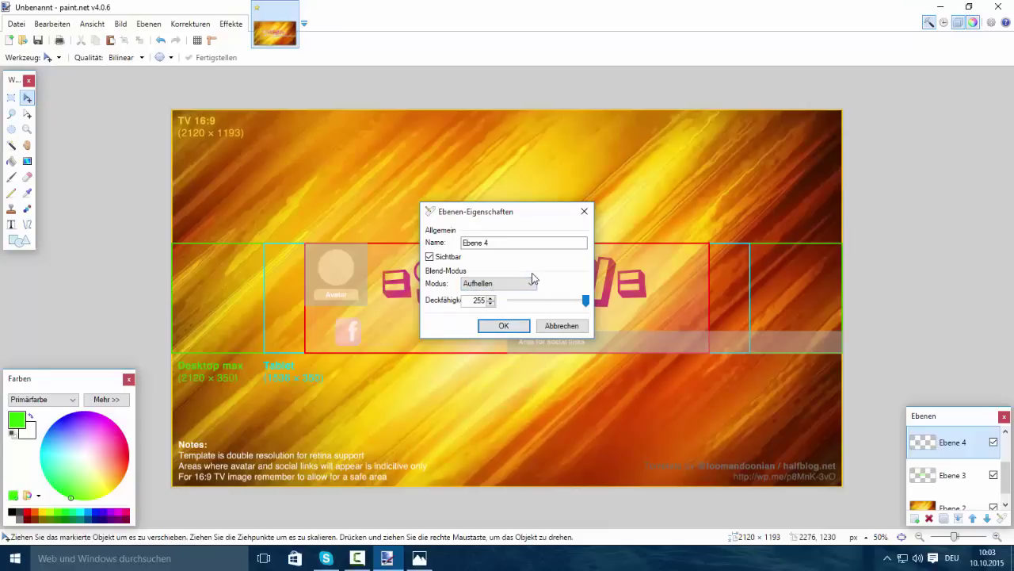
Set the blend mode of the Facebook icon's layer to Xor and apply it.
click(533, 278)
click(490, 415)
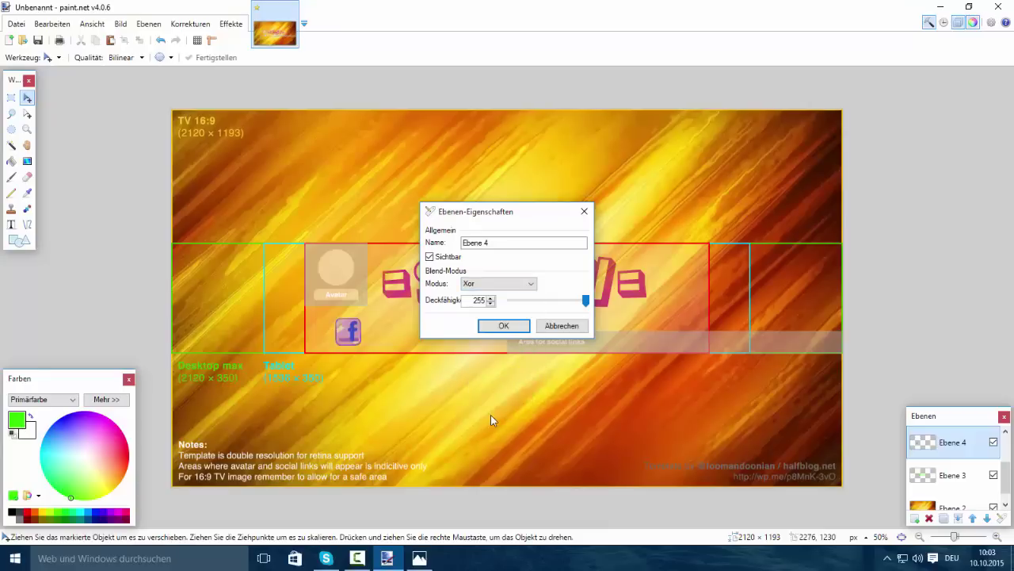
click(502, 328)
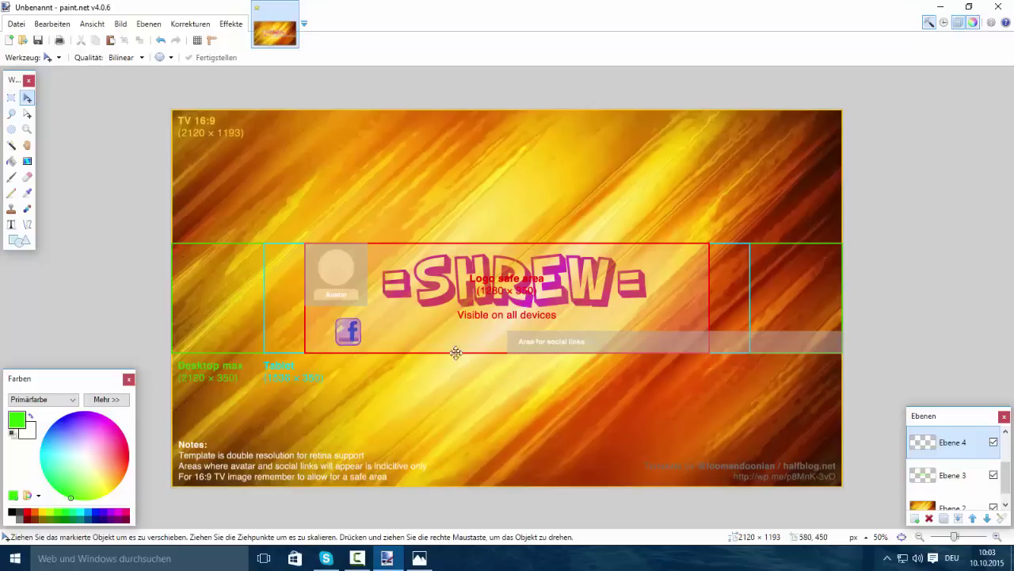
Hide the size template layer Hintergrund so only the banner artwork remains shown.
key(ctrl+shift+n)
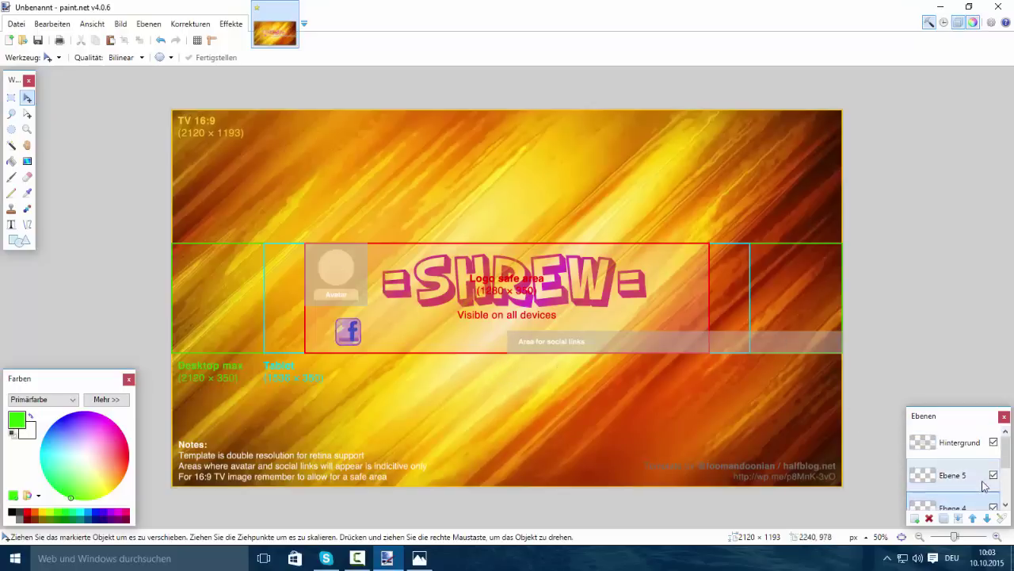
click(972, 441)
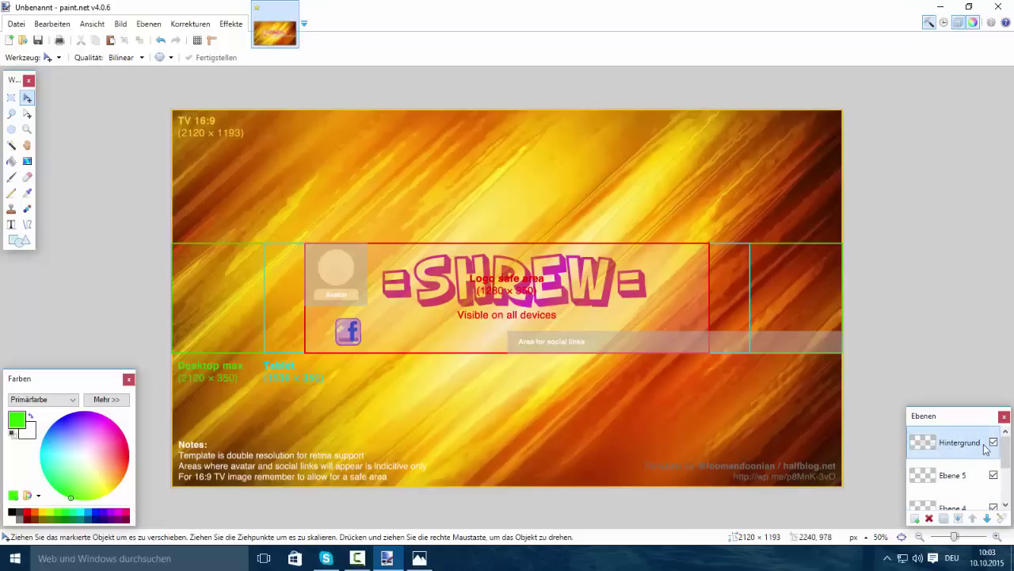
click(993, 444)
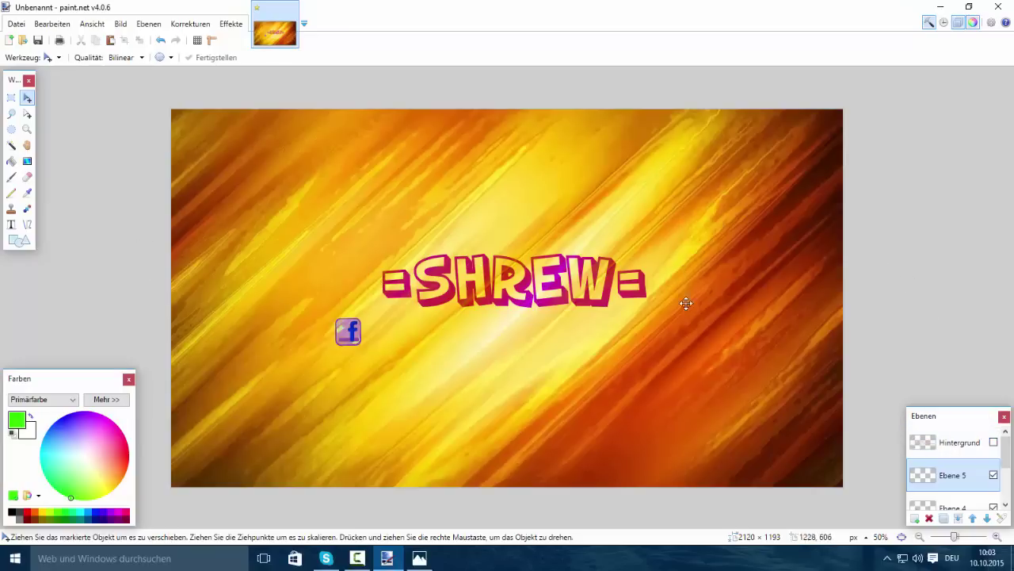
Start saving the banner as a new file, with the Desktop as location and PNG as file type.
click(16, 24)
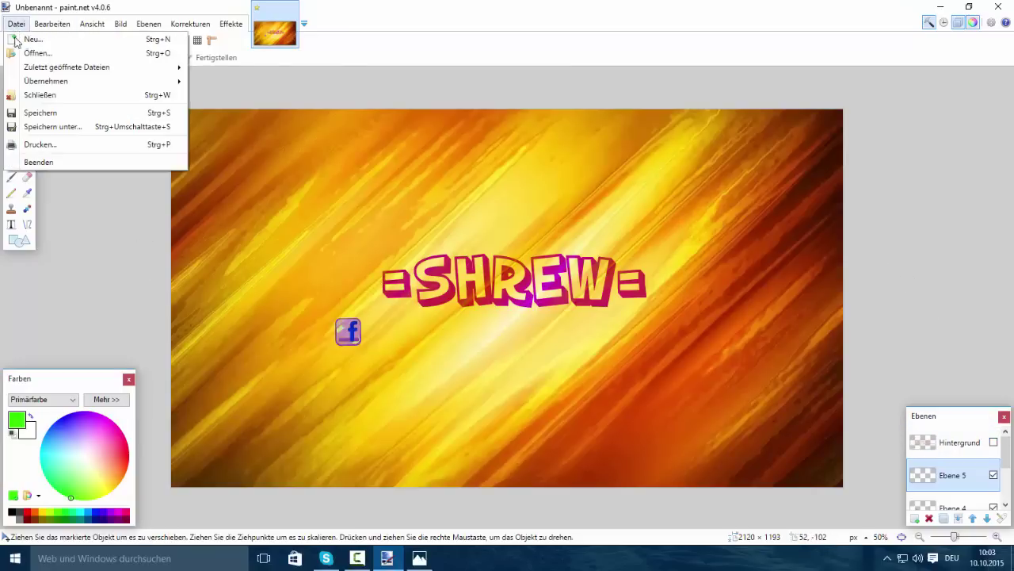
click(45, 129)
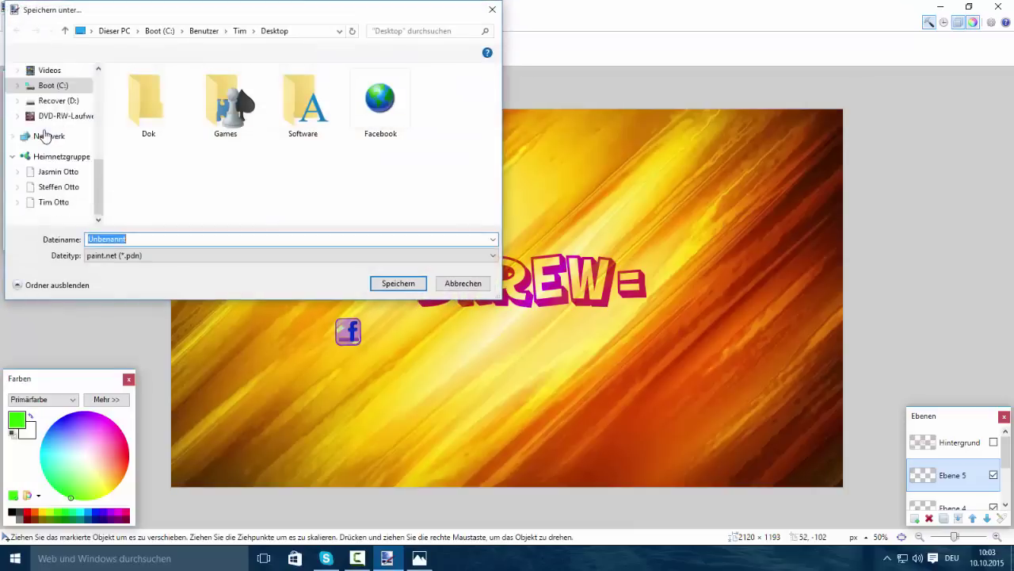
scroll(46, 139, up, 3)
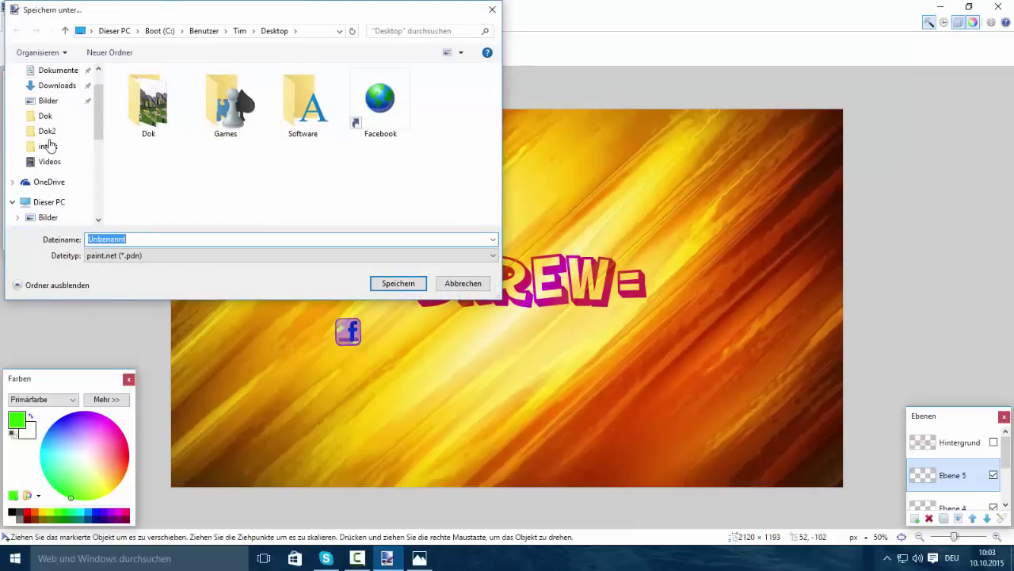
click(49, 90)
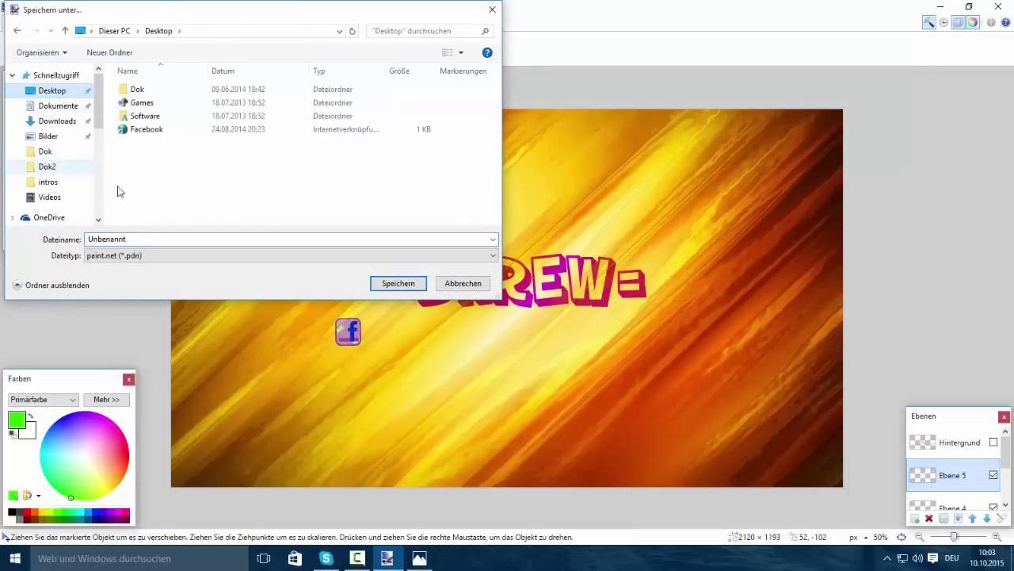
click(135, 256)
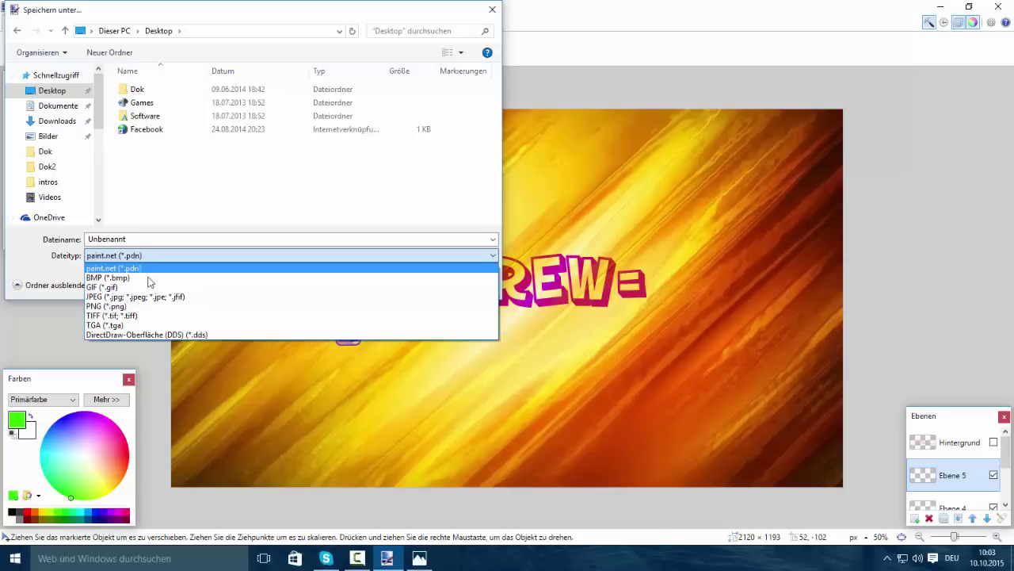
click(160, 307)
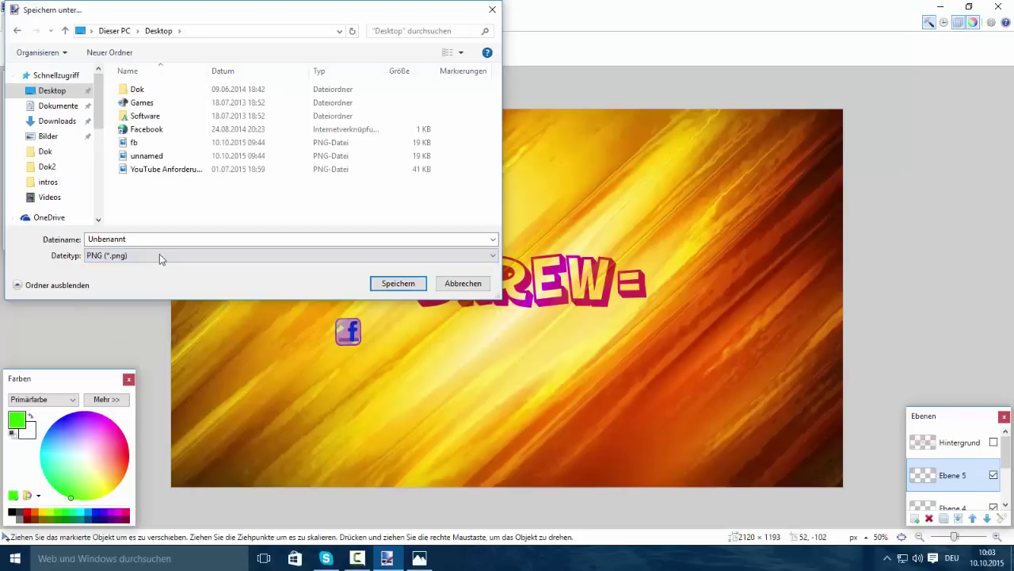
Name the file BannerTest and save it as PNG with the bit depth on Automatisch erkennen.
double_click(154, 239)
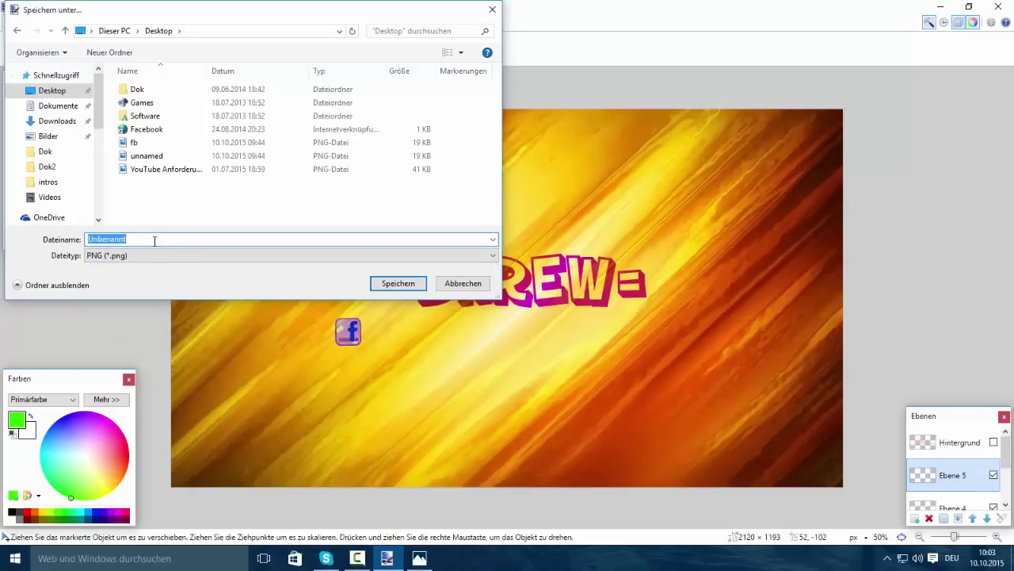
text(BannerTest)
click(399, 283)
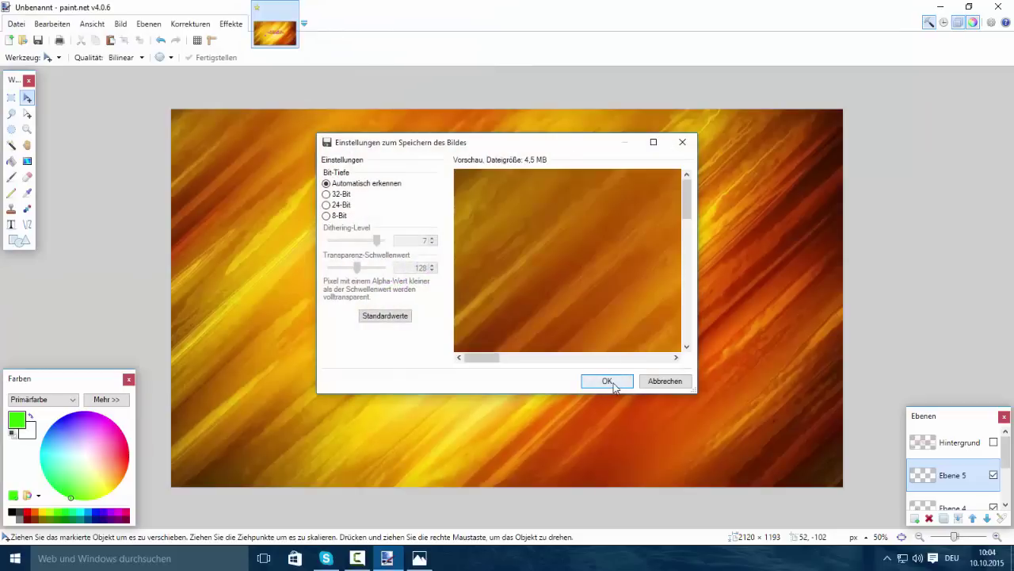
click(610, 381)
click(488, 301)
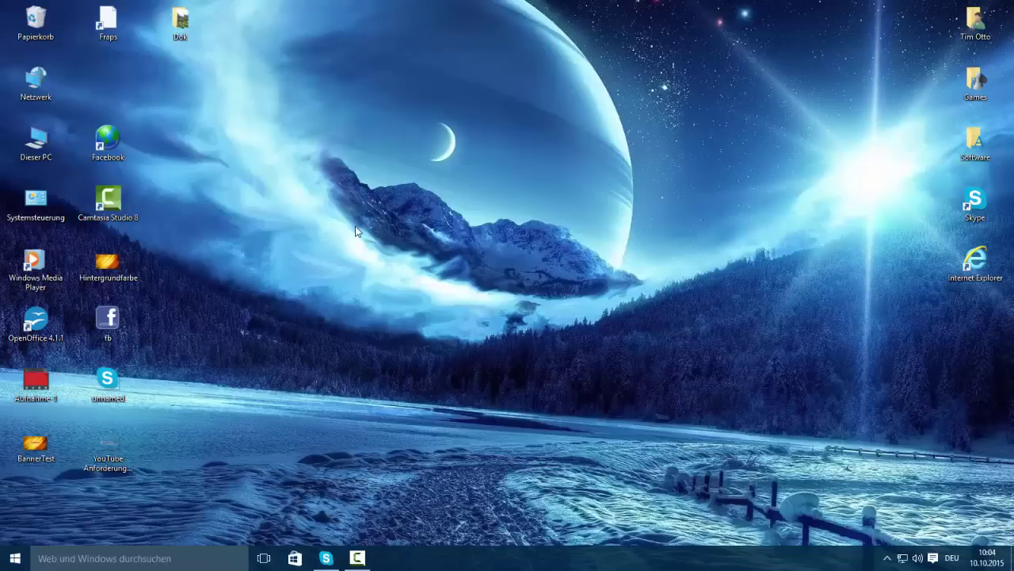
Move the BannerTest file to a free area of the desktop, view it in Fotos and close the viewer.
drag(35, 444, 323, 269)
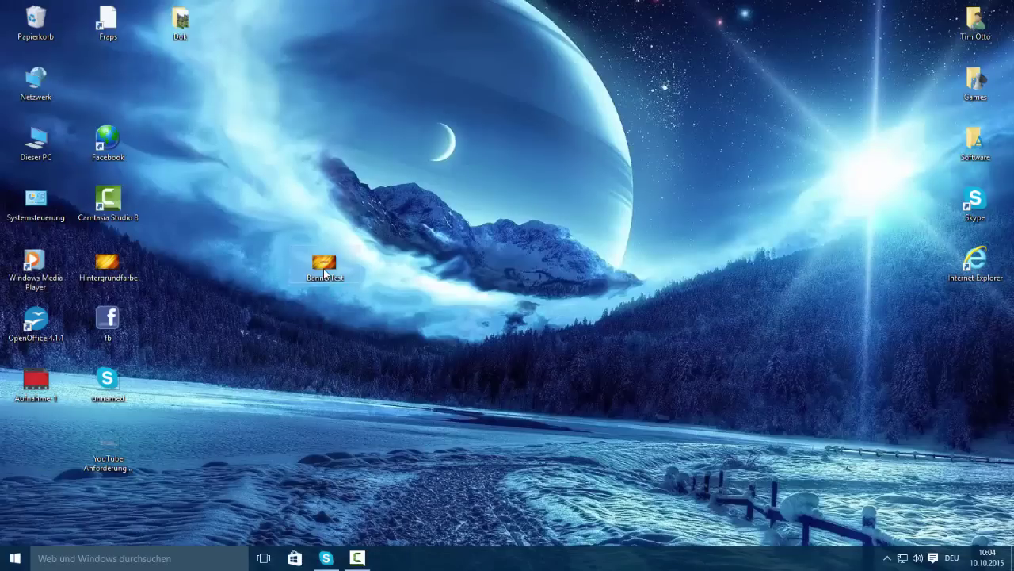
double_click(324, 269)
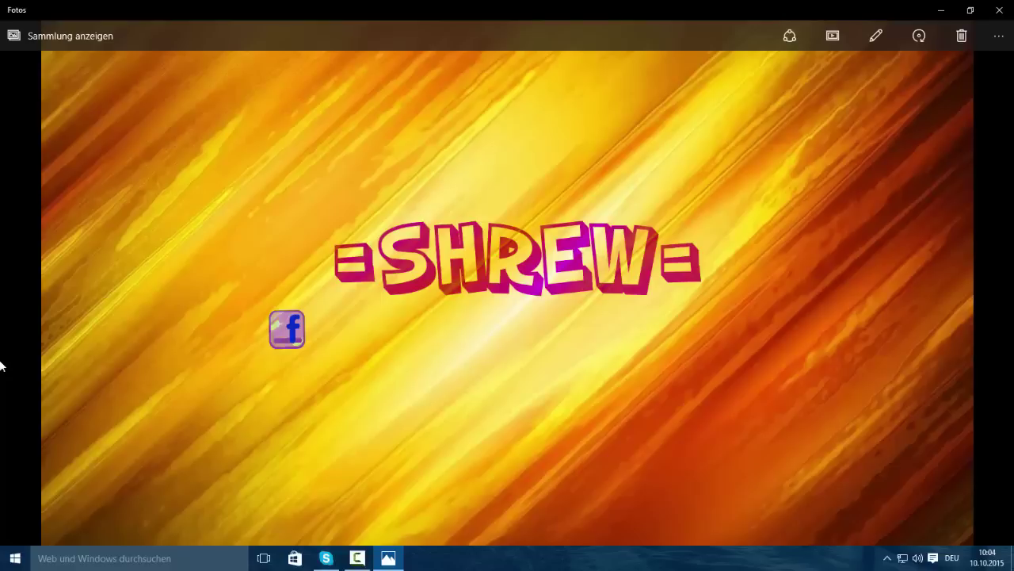
click(1006, 7)
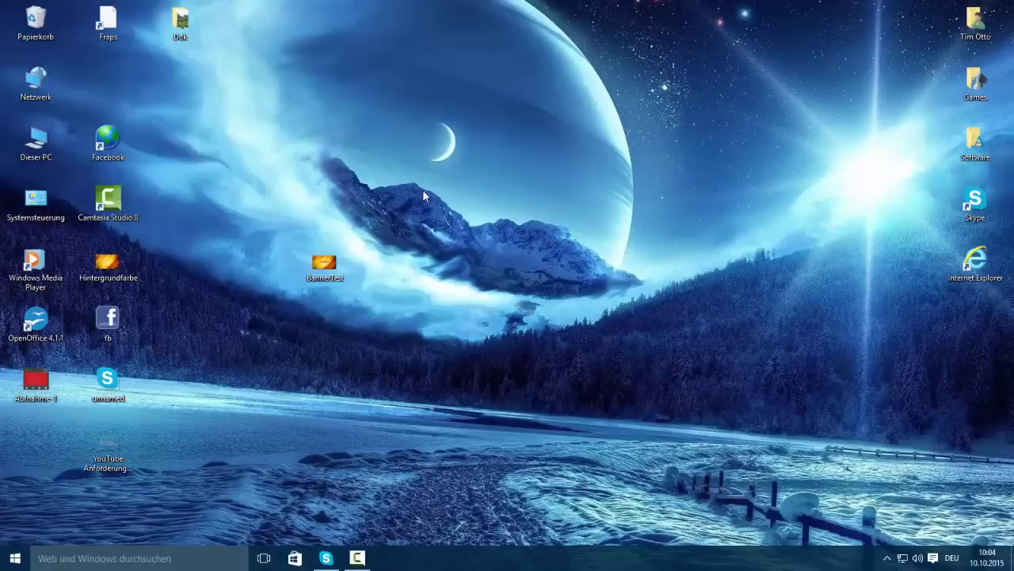